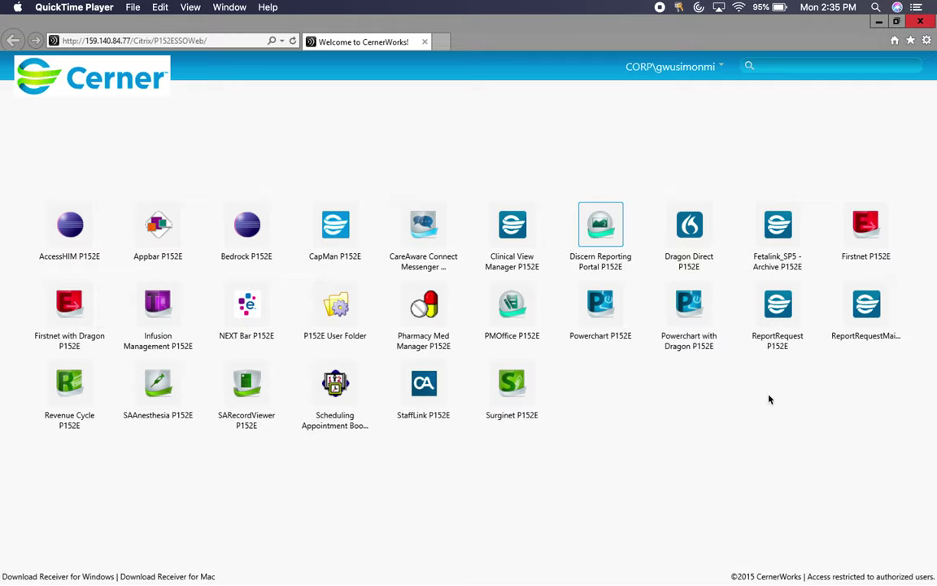
# - Launch Powerchart P152E, browse the inbox Documents, Results and Results FYI, and focus the Name search box
pyautogui.click(619, 373)
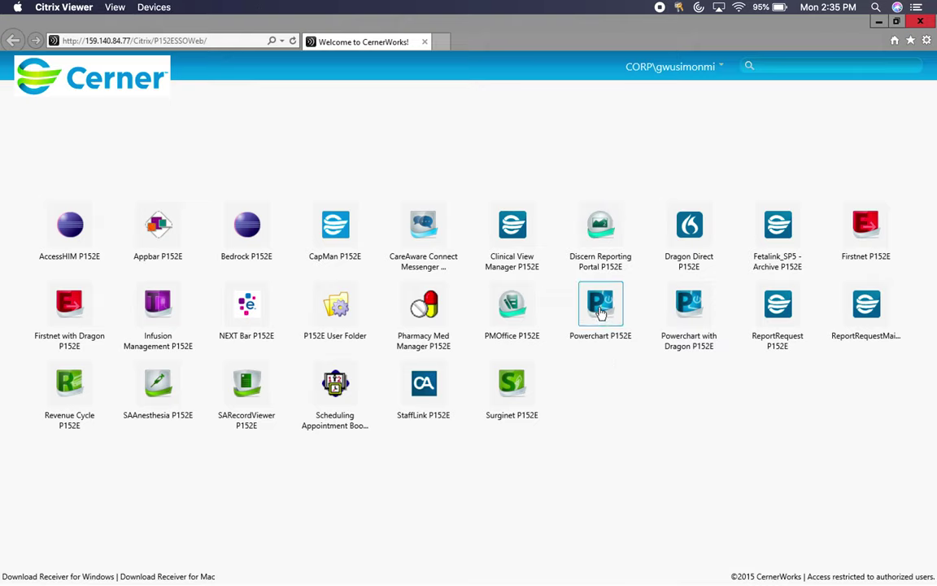
pyautogui.click(600, 312)
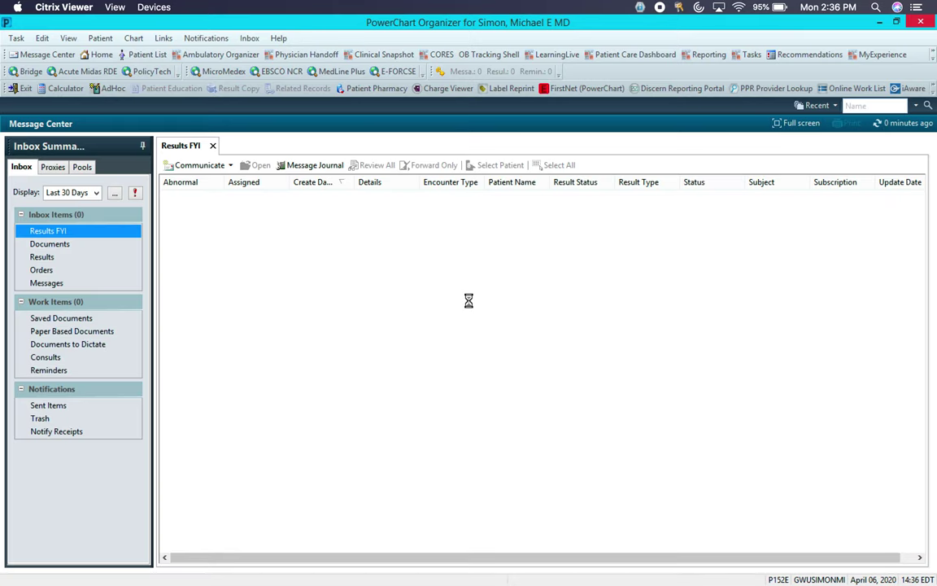
pyautogui.click(35, 244)
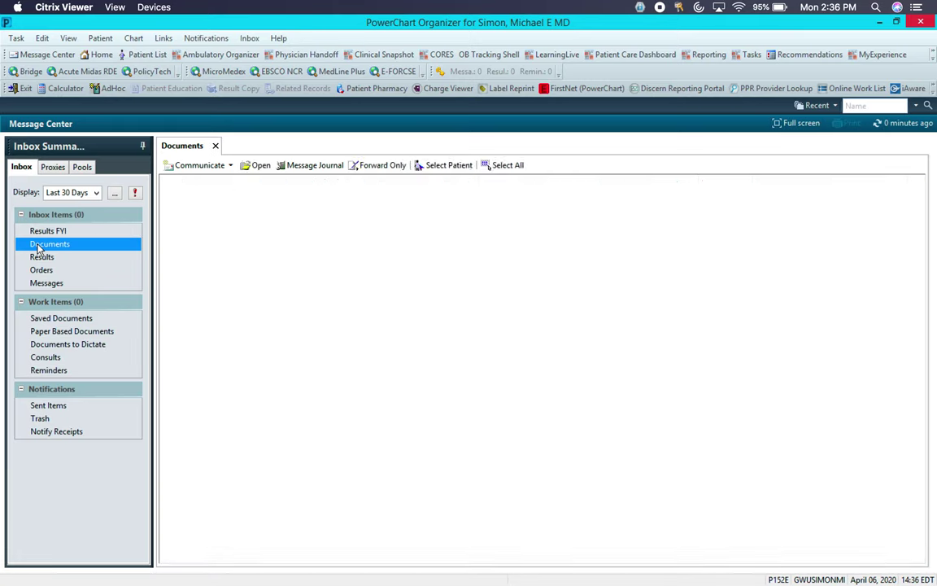
pyautogui.click(41, 259)
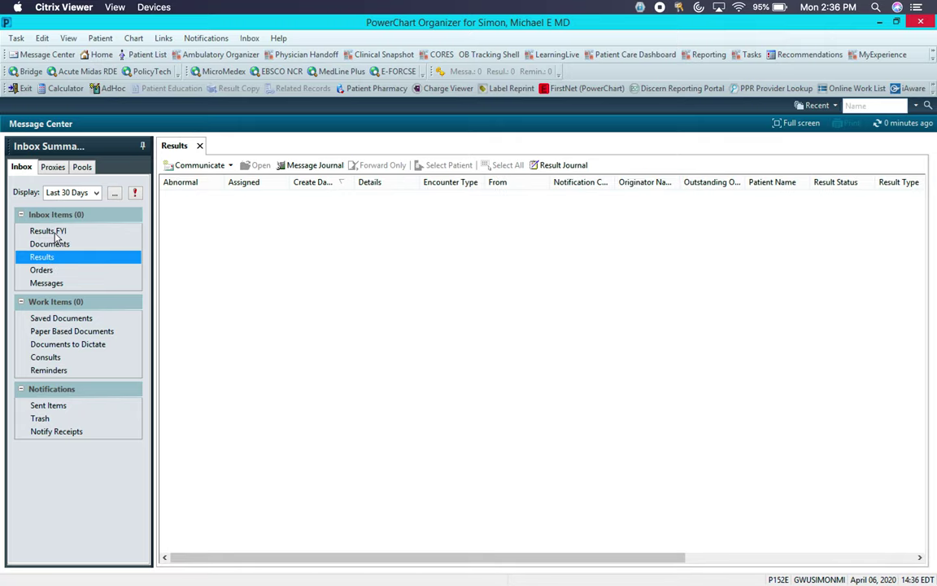
pyautogui.click(53, 232)
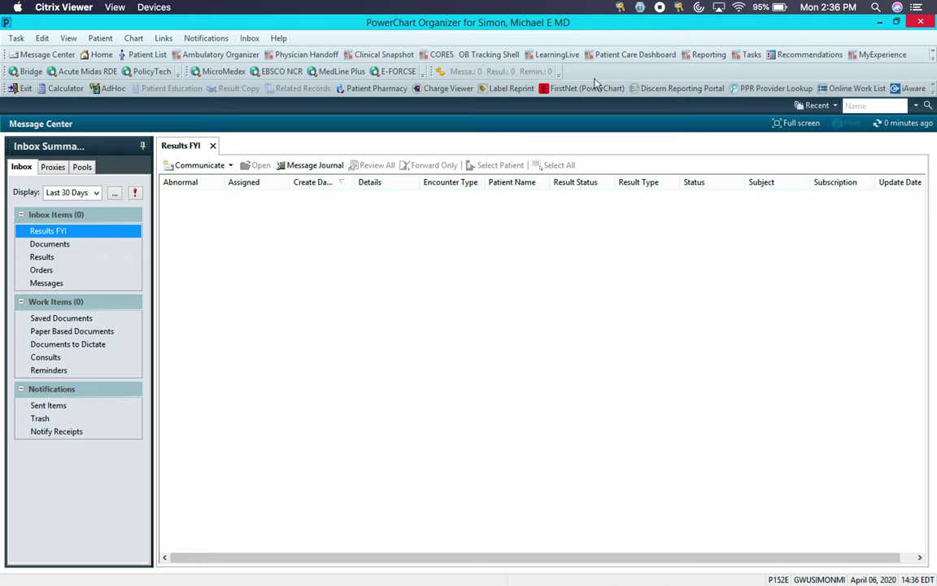
pyautogui.click(867, 105)
# - Keep the patient search set to Name and switch to the CORES patient list view
pyautogui.click(916, 105)
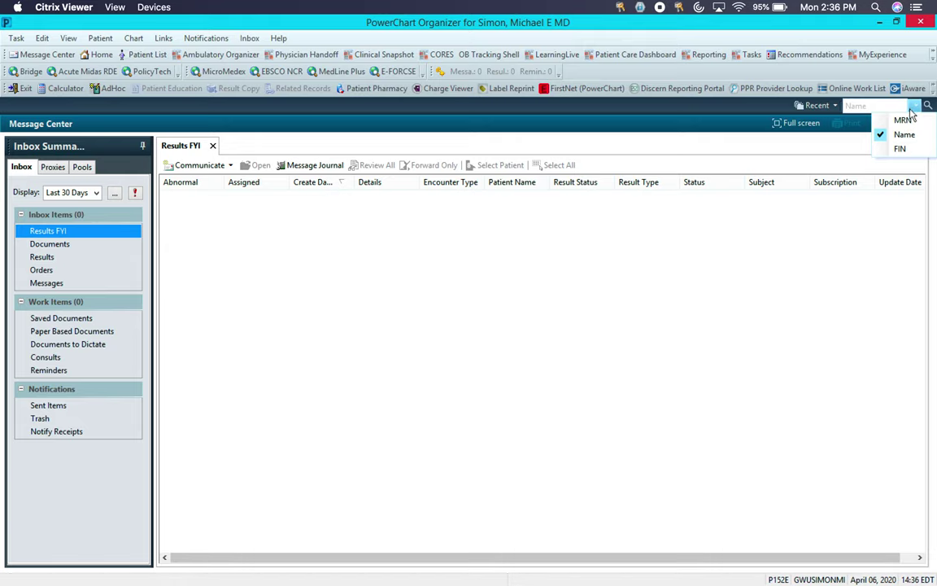
pyautogui.click(902, 106)
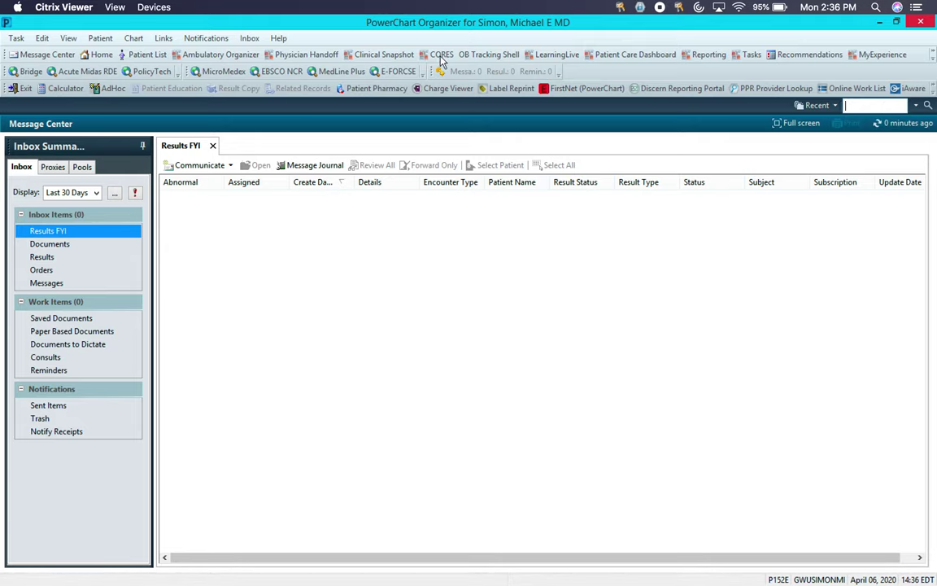
pyautogui.click(72, 39)
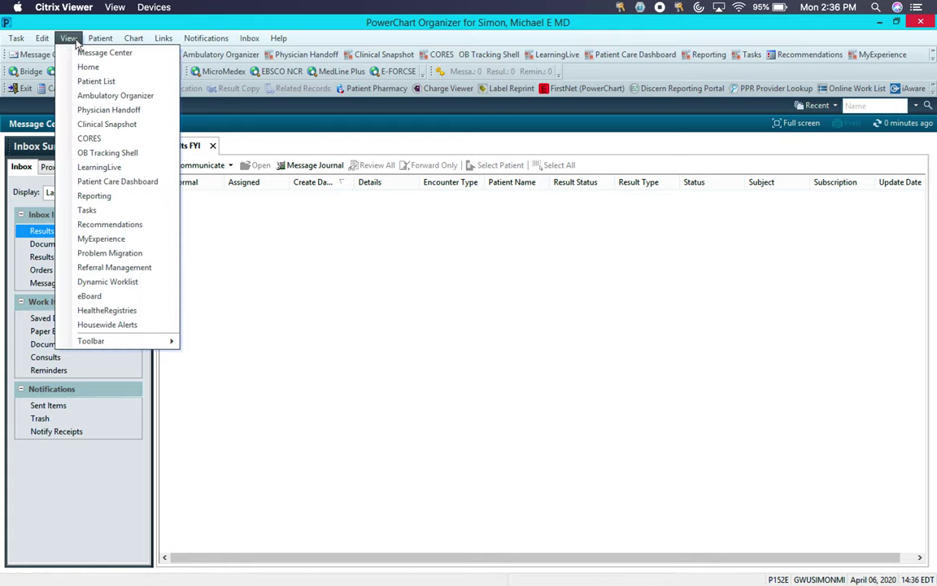
pyautogui.click(87, 139)
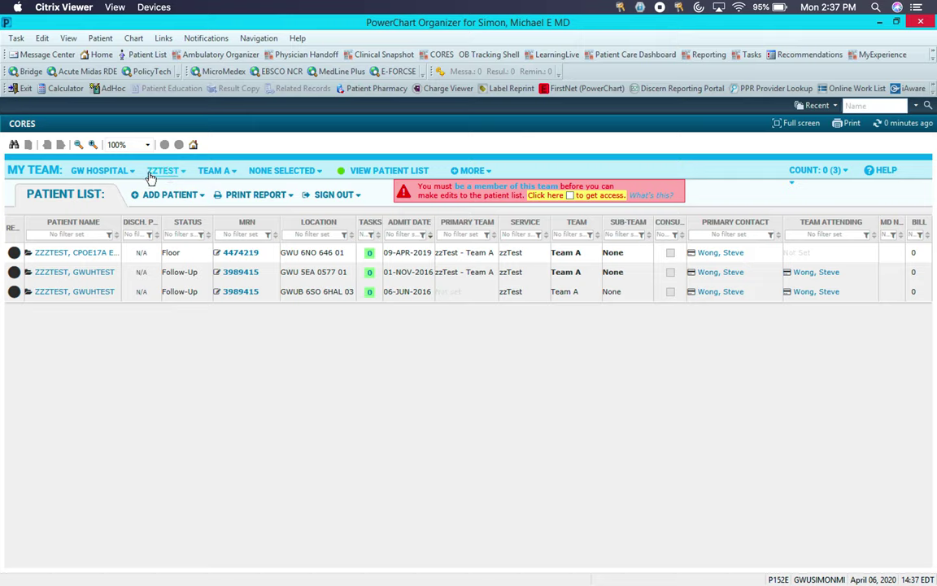
pyautogui.click(118, 177)
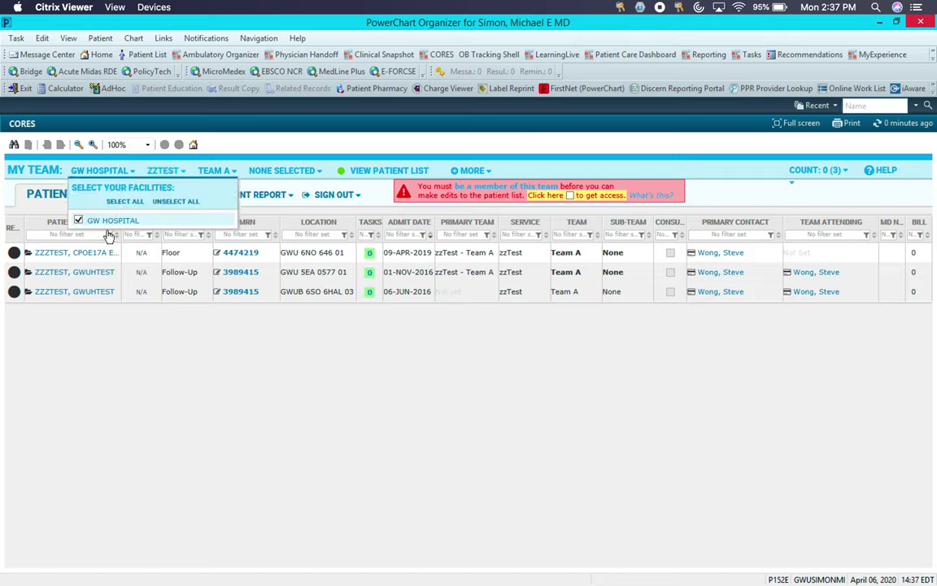
pyautogui.click(171, 171)
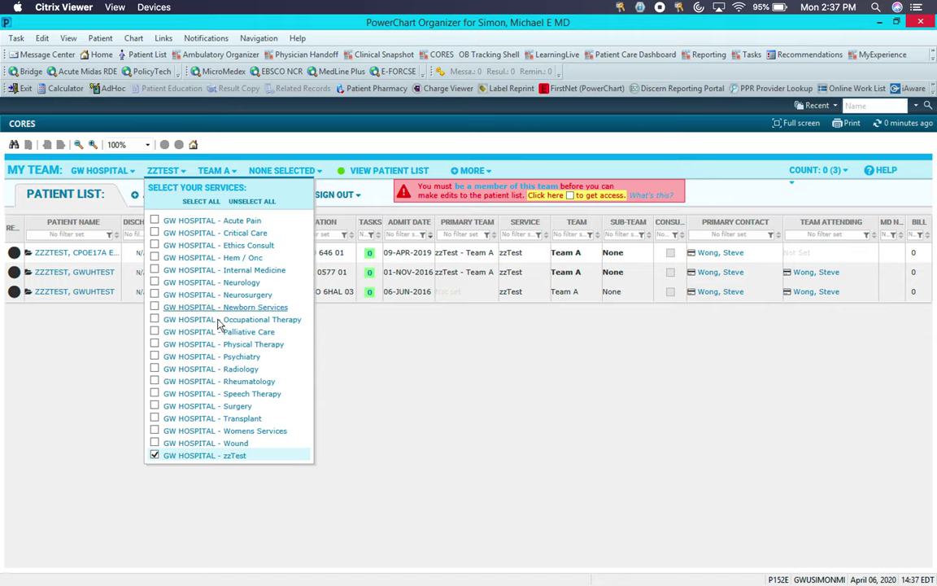
pyautogui.click(217, 173)
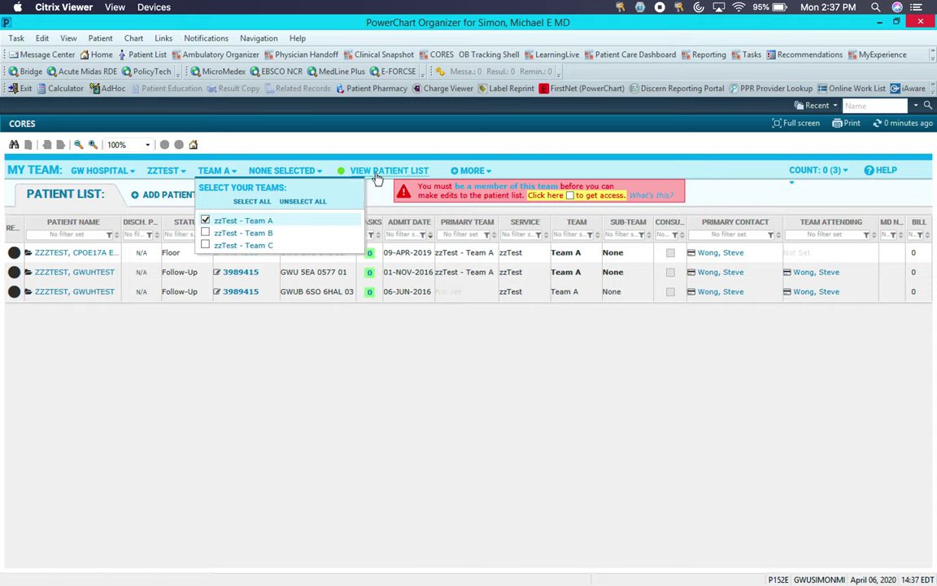
pyautogui.click(297, 143)
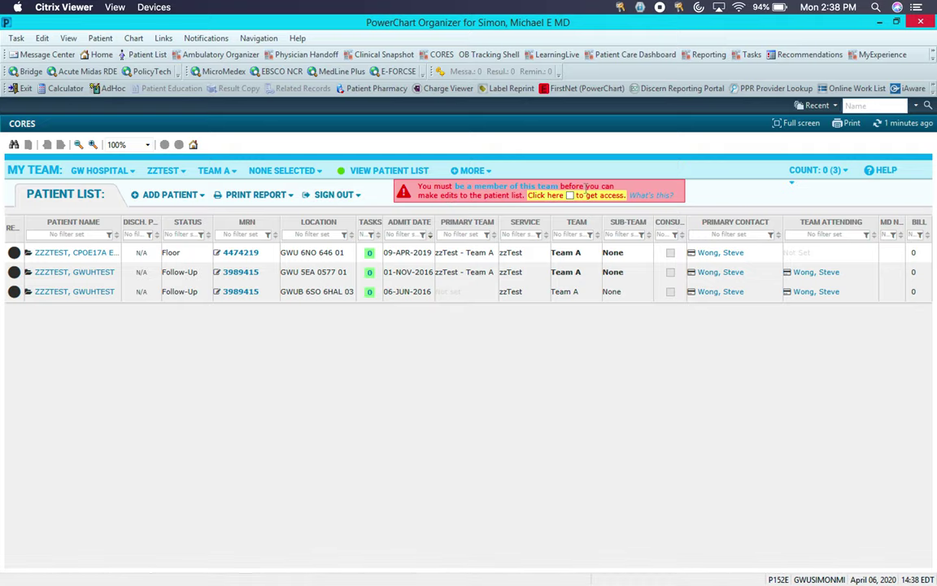
# - Request edit access to the Team A list and check the first patient's Team Attending lookup without choosing anyone
pyautogui.click(568, 195)
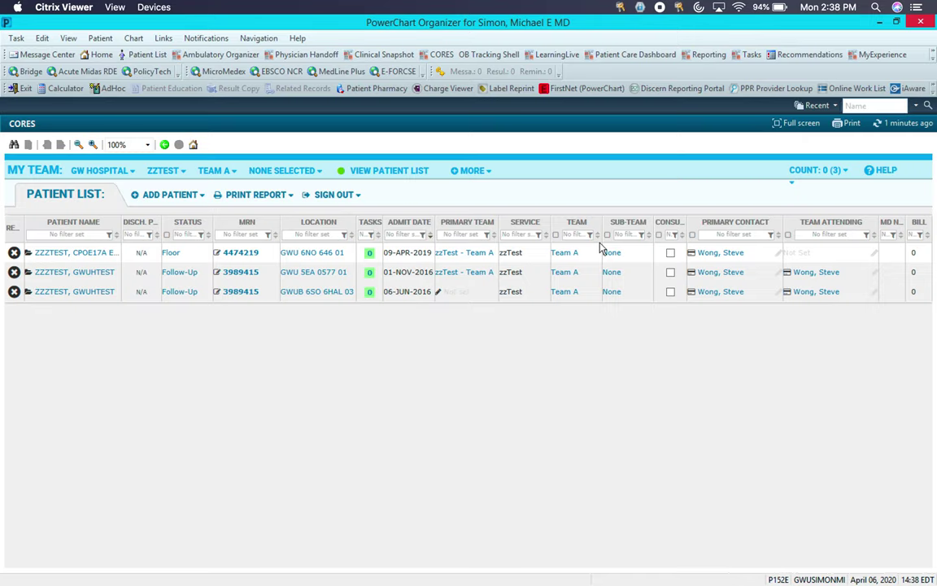
pyautogui.click(602, 252)
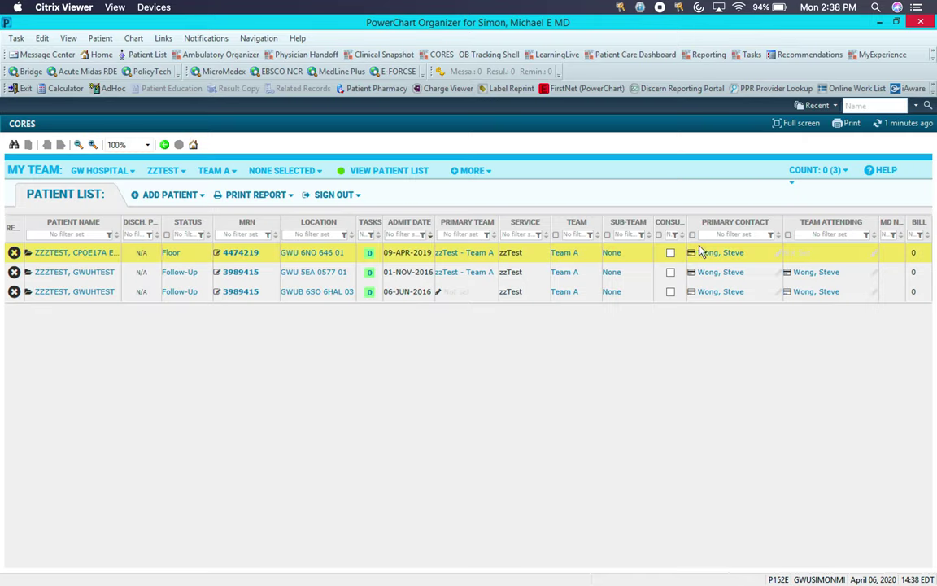
pyautogui.click(782, 257)
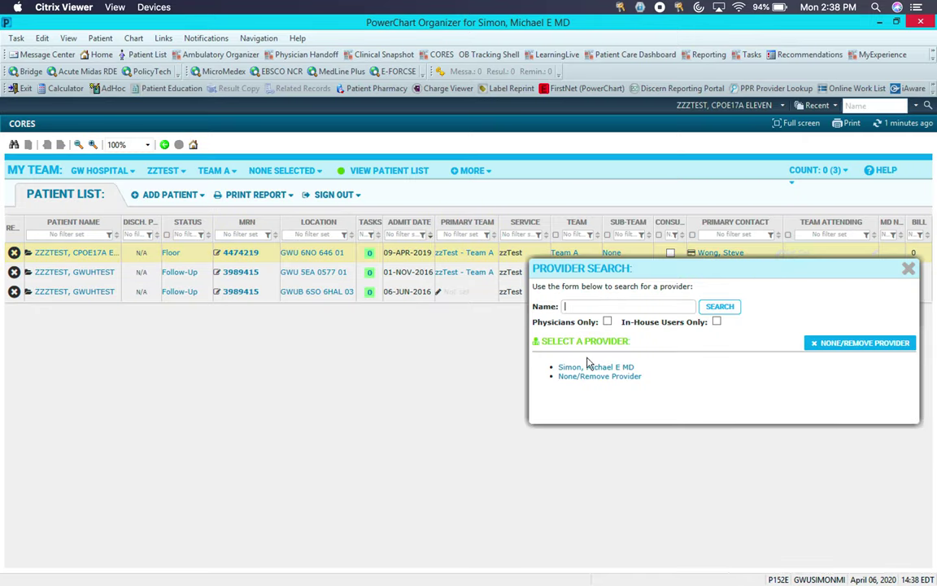
pyautogui.click(909, 269)
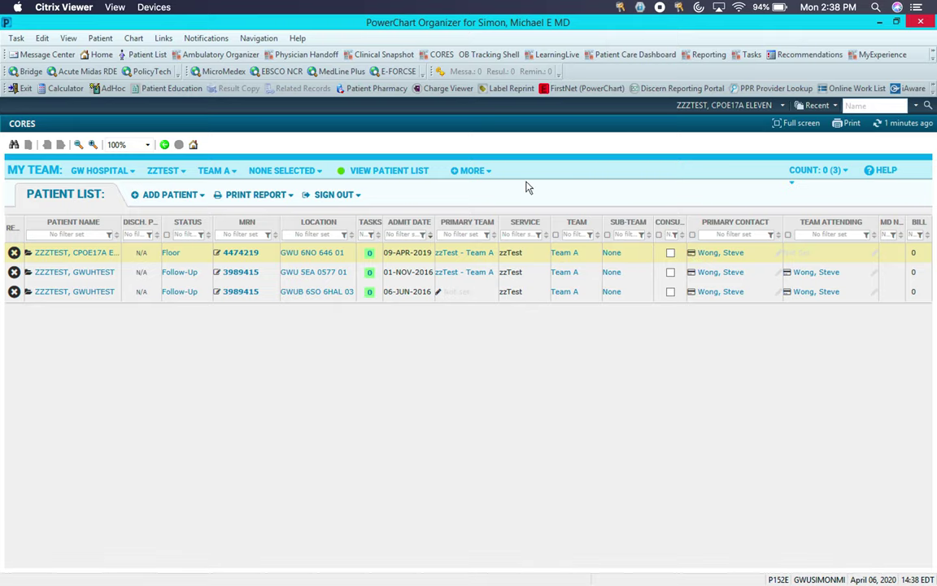
pyautogui.click(479, 174)
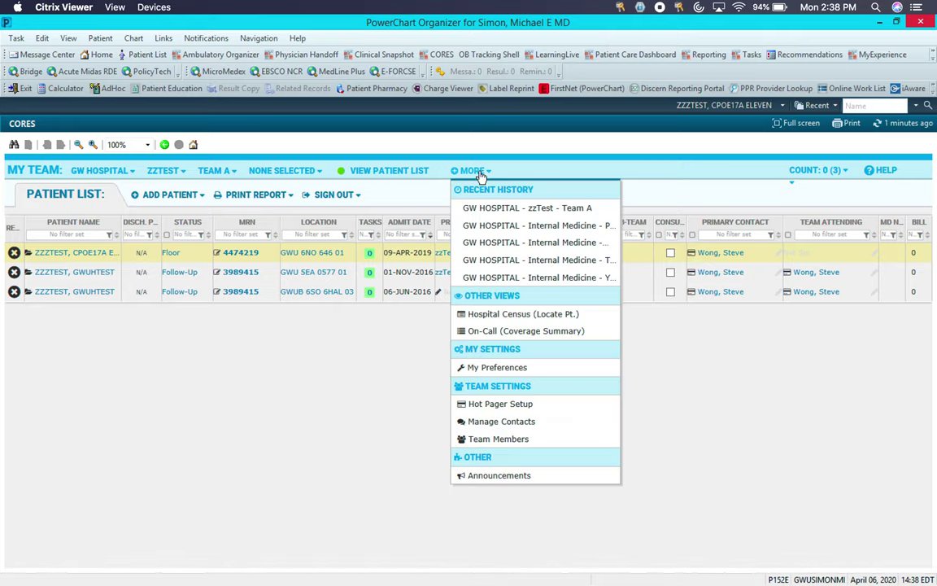
pyautogui.click(494, 367)
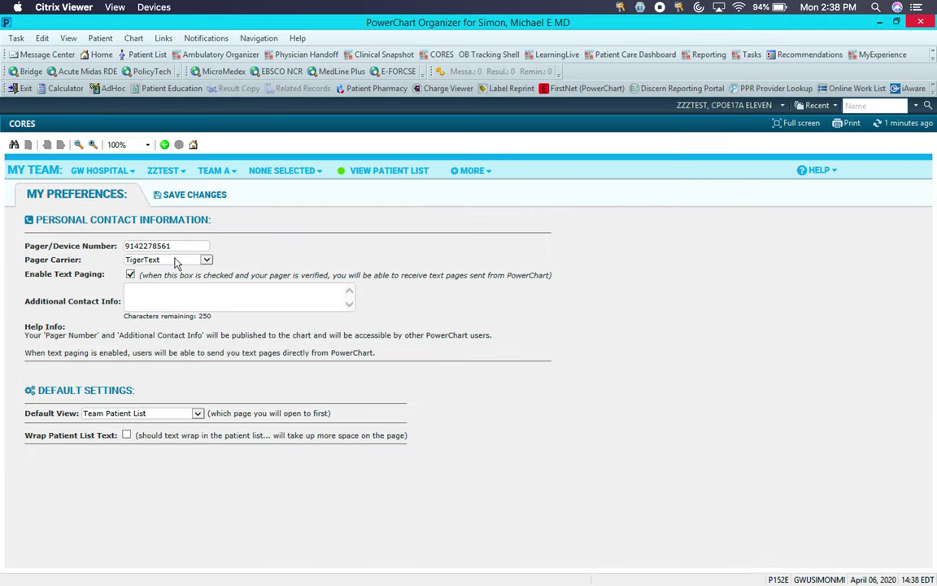
pyautogui.click(180, 264)
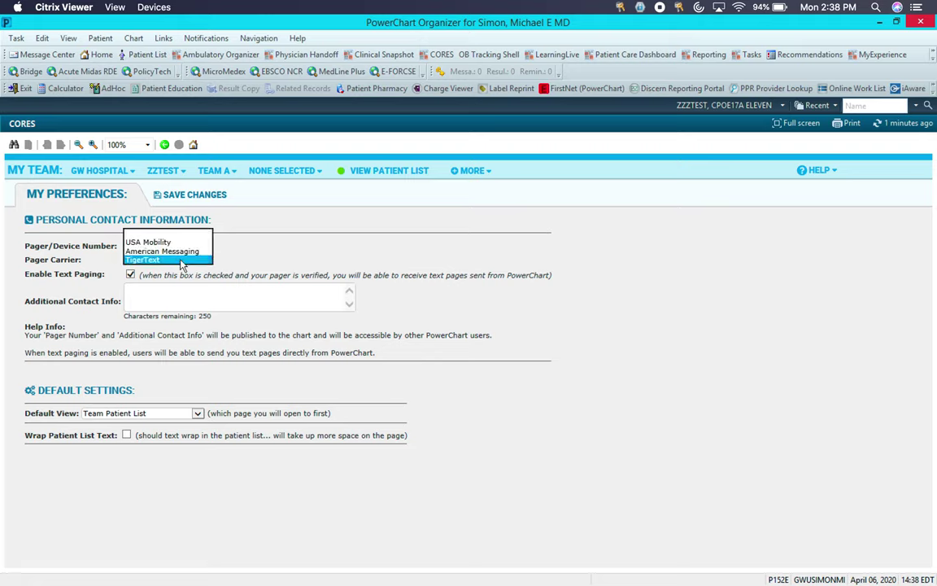
pyautogui.click(176, 244)
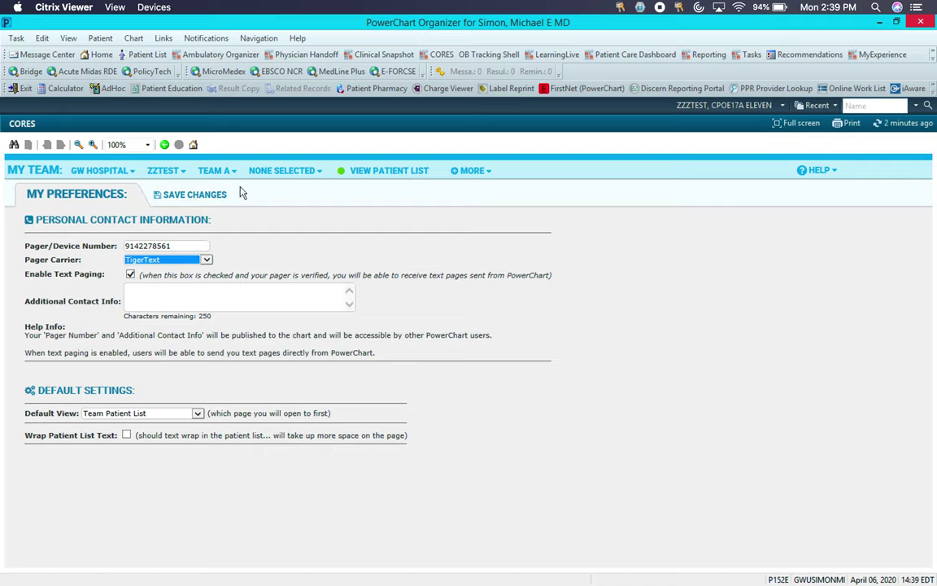
pyautogui.click(376, 173)
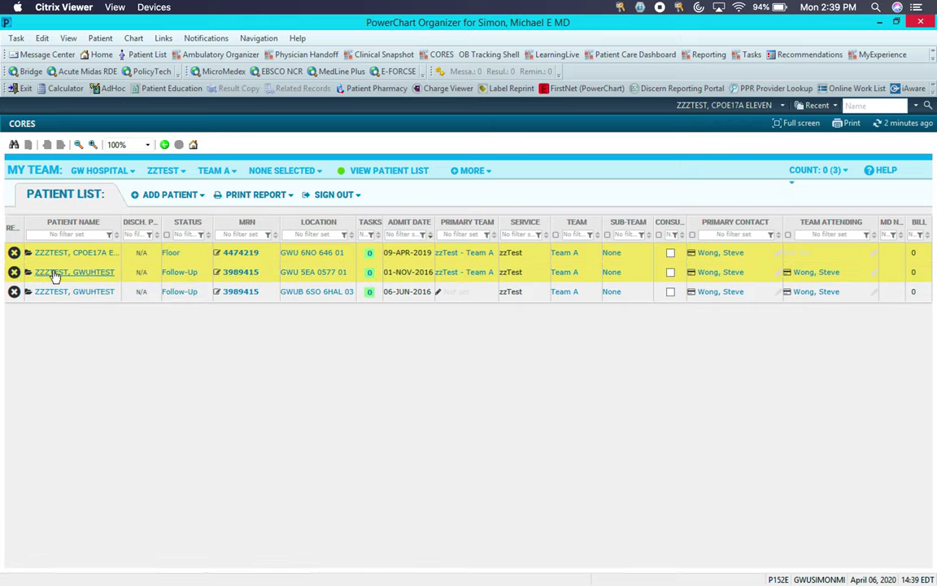
# - Open the first test patient's chart with a Consulting Physician relationship
pyautogui.click(78, 257)
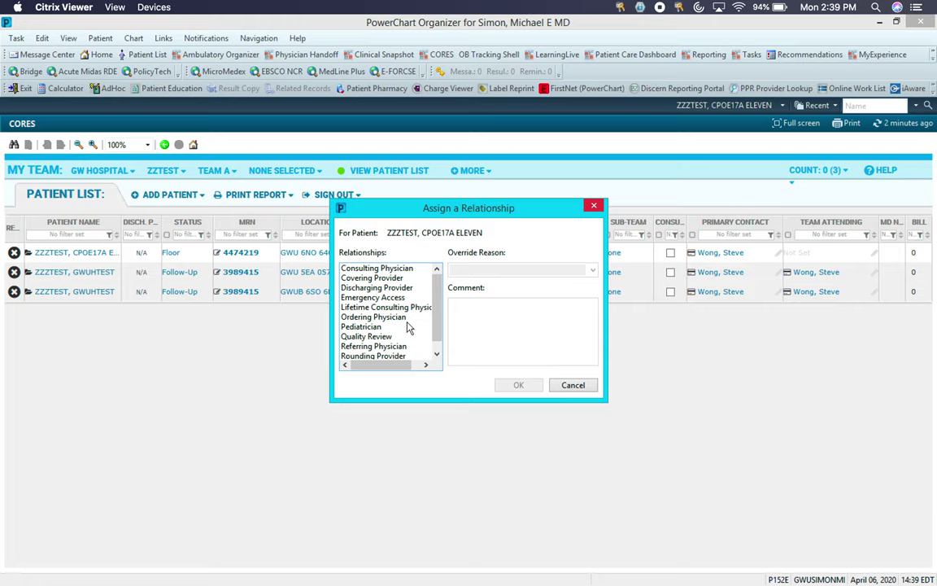
pyautogui.click(391, 268)
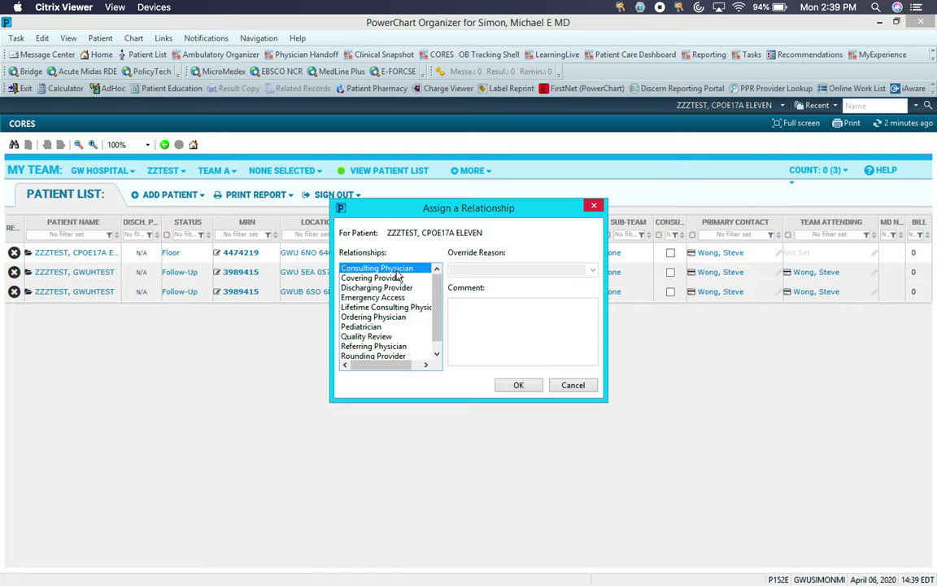
pyautogui.click(507, 386)
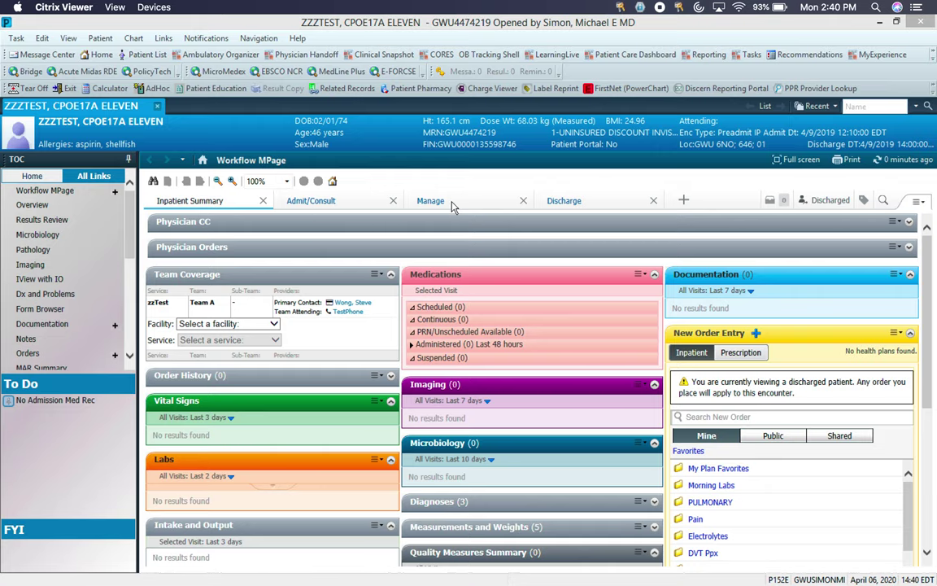
# - Compare the Admit/Consult and Manage views, discard an added New View, and return to Admit/Consult
pyautogui.click(336, 205)
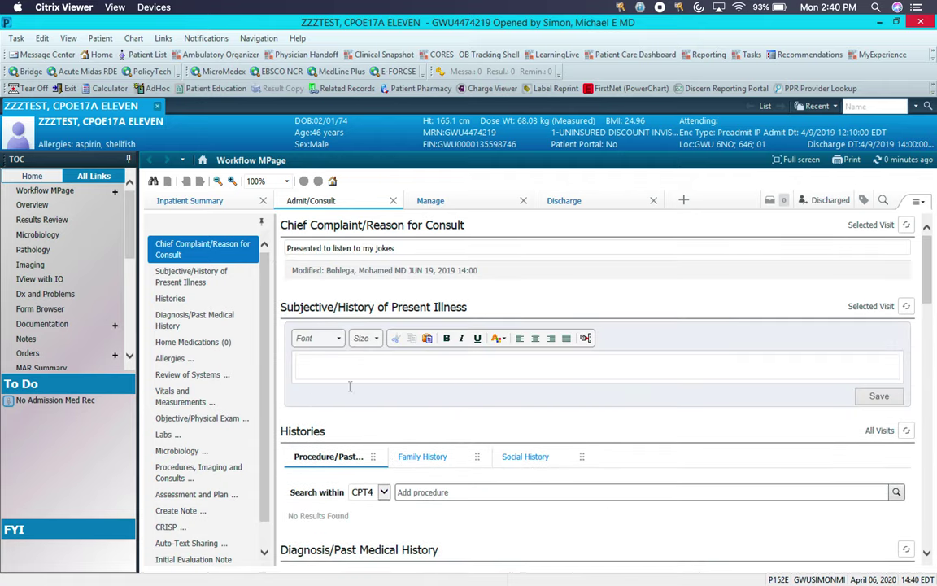
pyautogui.click(438, 202)
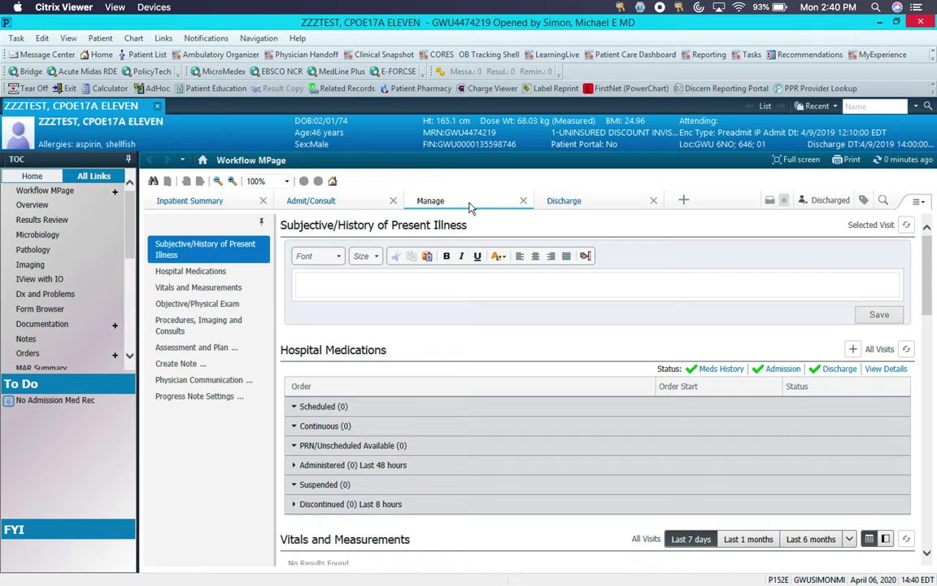
pyautogui.click(685, 202)
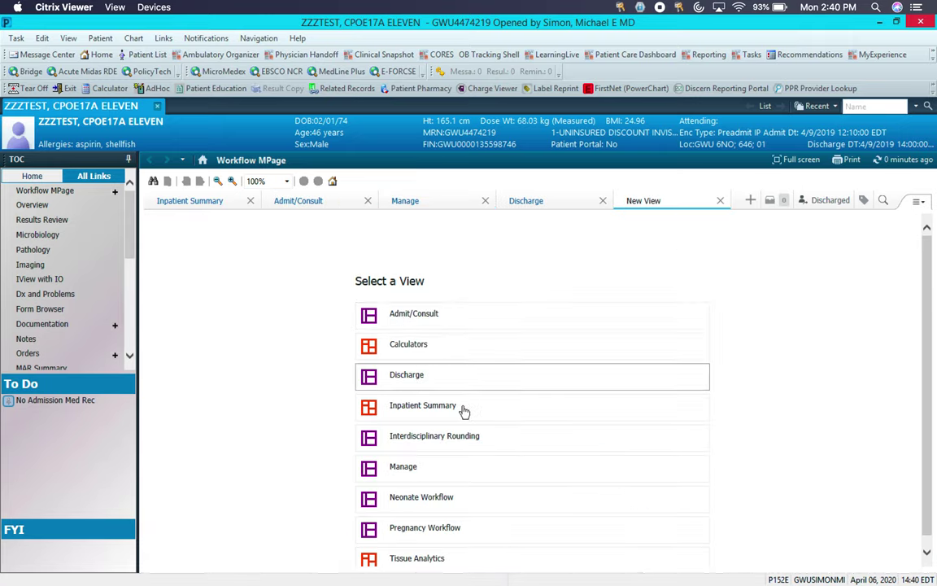
pyautogui.click(720, 201)
pyautogui.click(306, 196)
pyautogui.click(464, 199)
pyautogui.click(351, 203)
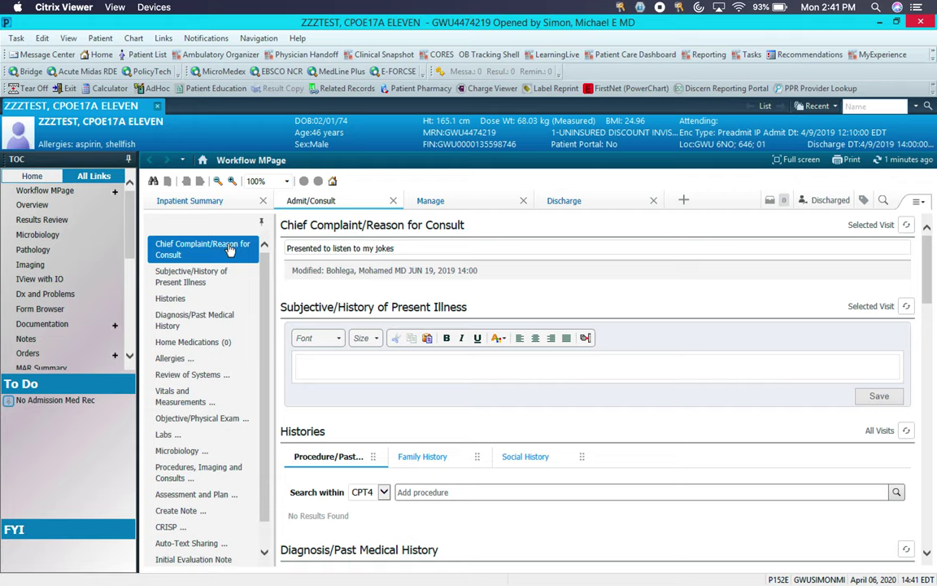
# - Jump through Subjective/HPI, Histories, Diagnosis/Past Medical History, Home Medications and Review of Systems
pyautogui.click(192, 279)
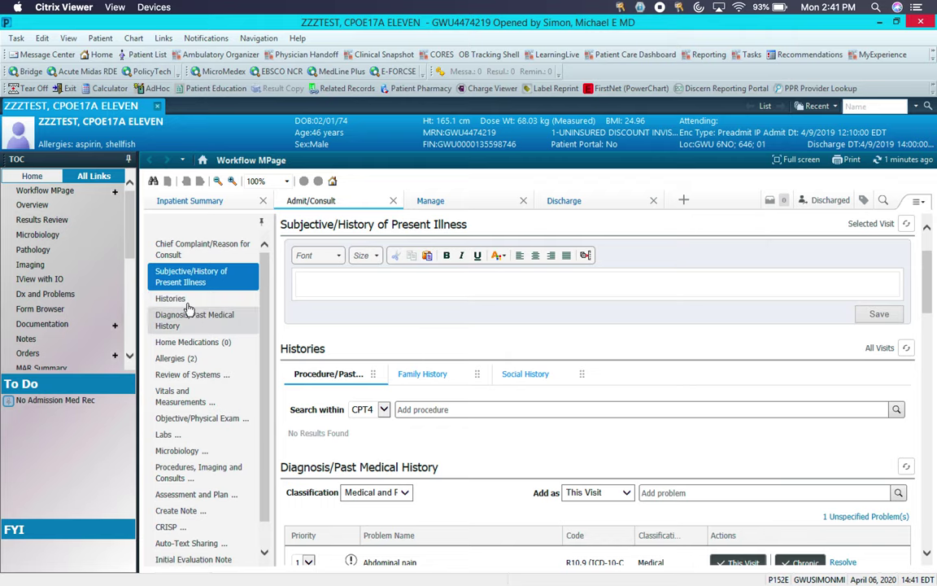
pyautogui.click(188, 303)
pyautogui.click(187, 323)
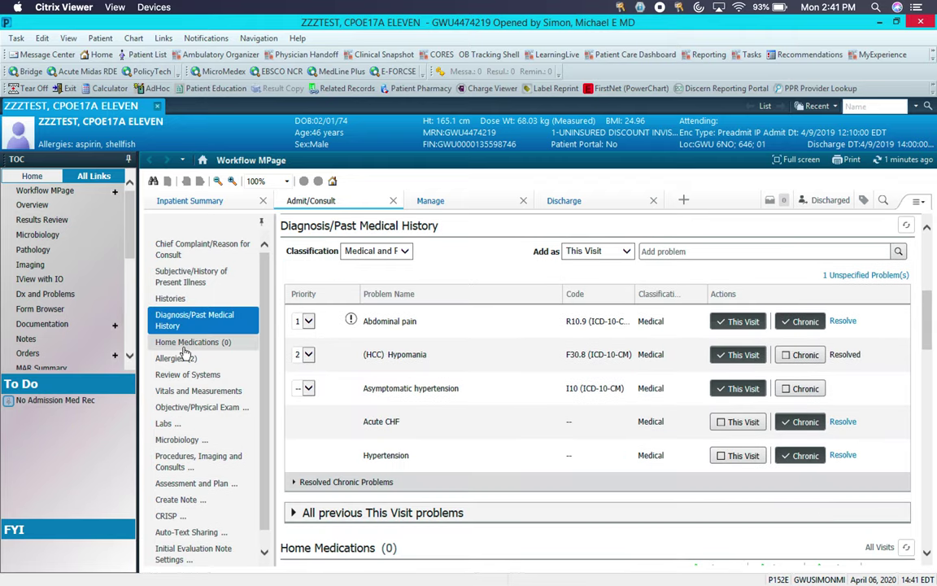
pyautogui.click(187, 342)
pyautogui.click(187, 375)
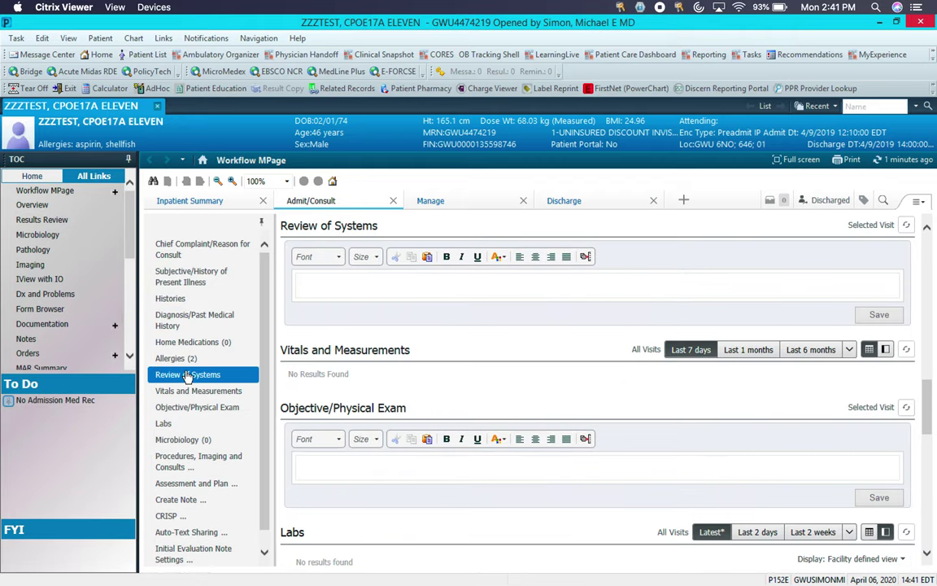
# - Browse the page components list, then drag Review of Systems above Allergies in the section order
pyautogui.click(918, 204)
pyautogui.moveTo(903, 217)
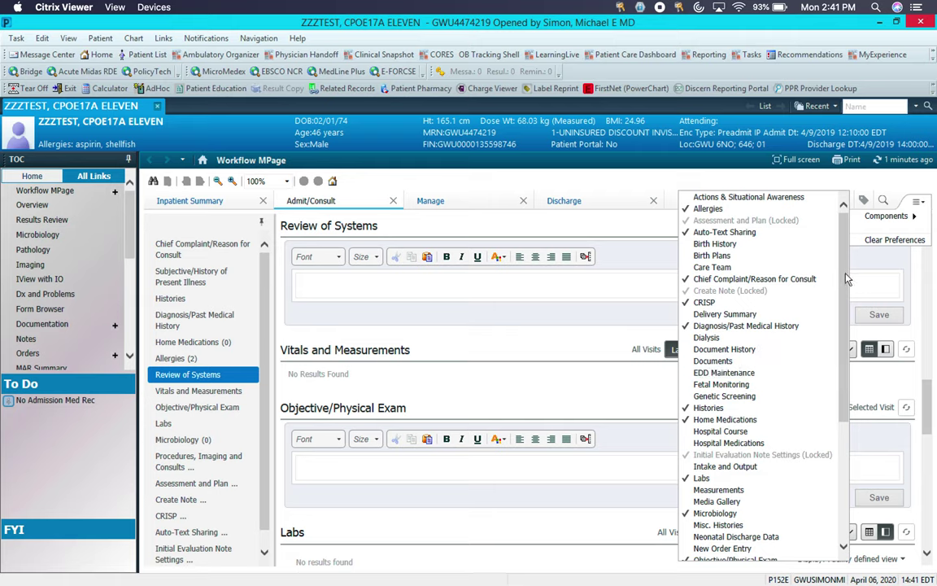
pyautogui.moveTo(846, 279); pyautogui.dragTo(844, 242)
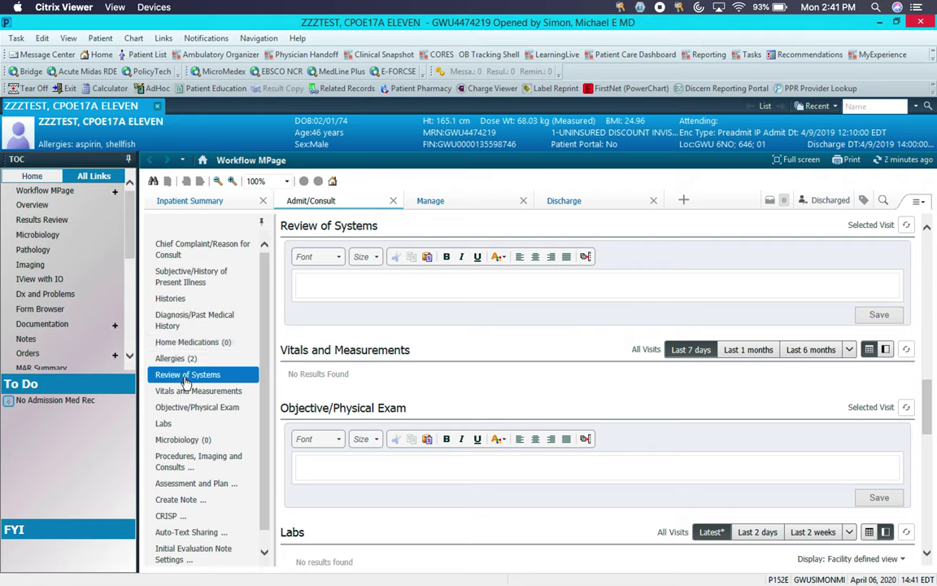
pyautogui.moveTo(186, 381)
pyautogui.mouseDown()
pyautogui.moveTo(188, 323)
pyautogui.moveTo(192, 370)
pyautogui.mouseUp()
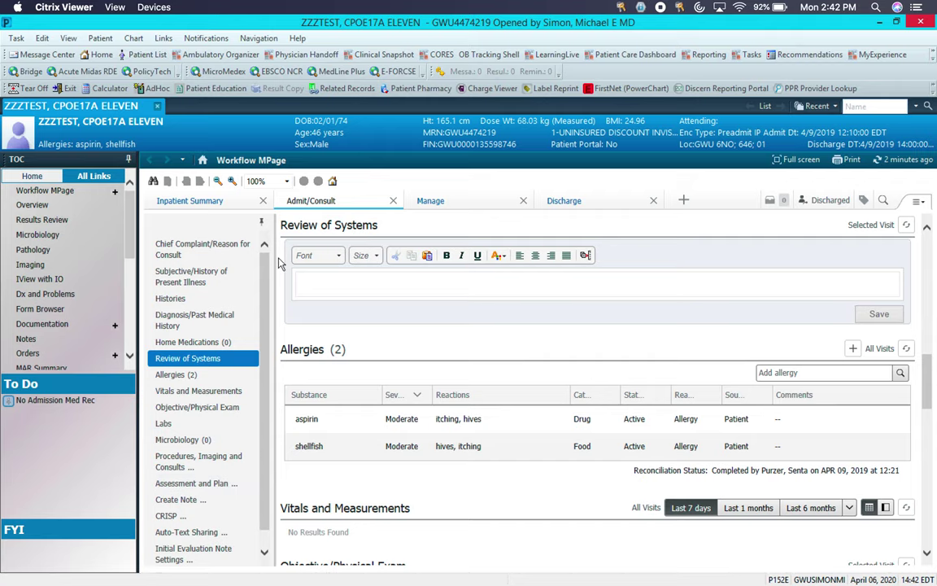
# - Switch to the Manage view and scroll through its page components list
pyautogui.click(437, 202)
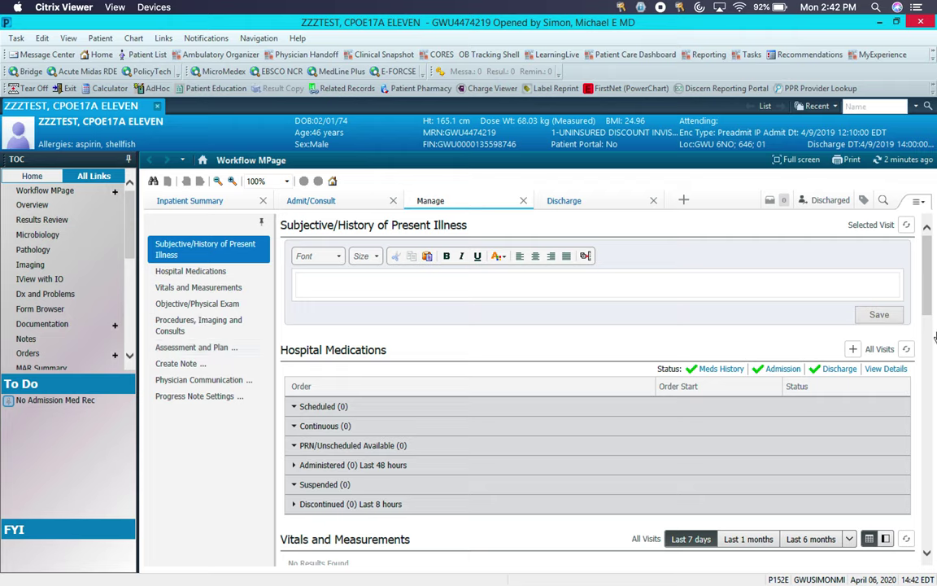
pyautogui.click(917, 201)
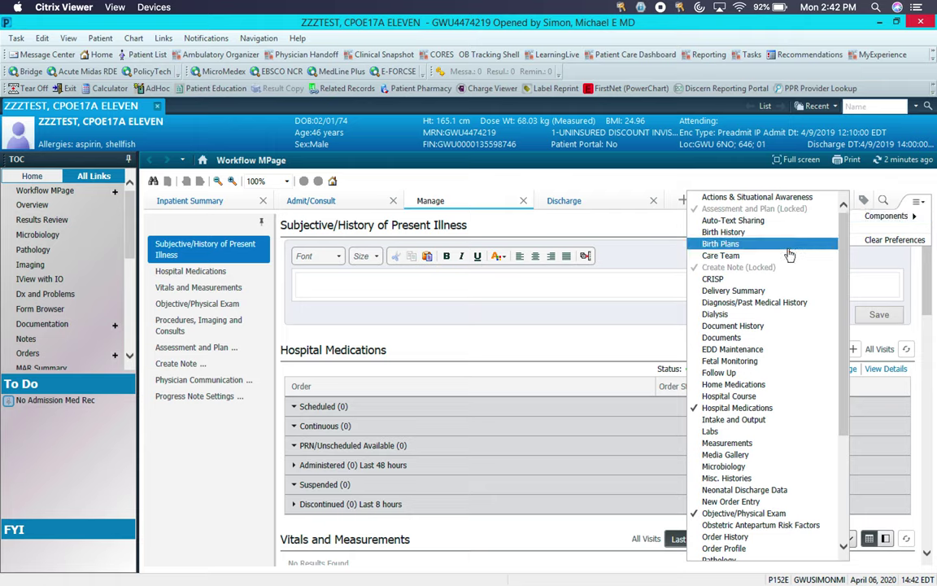
pyautogui.scroll(-5, 793, 385)
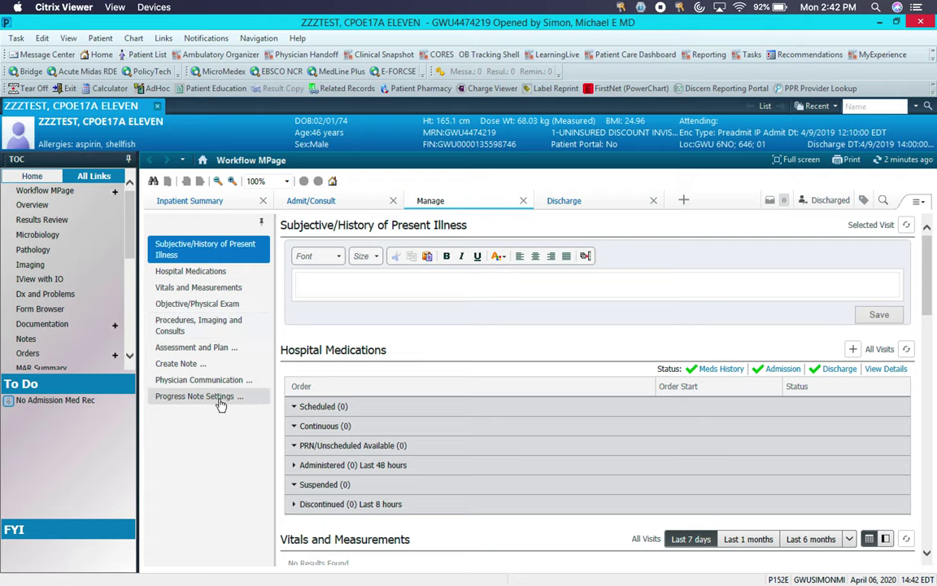
# - Review the Manage view's Progress Note Settings templates, then return to Admit/Consult
pyautogui.click(184, 401)
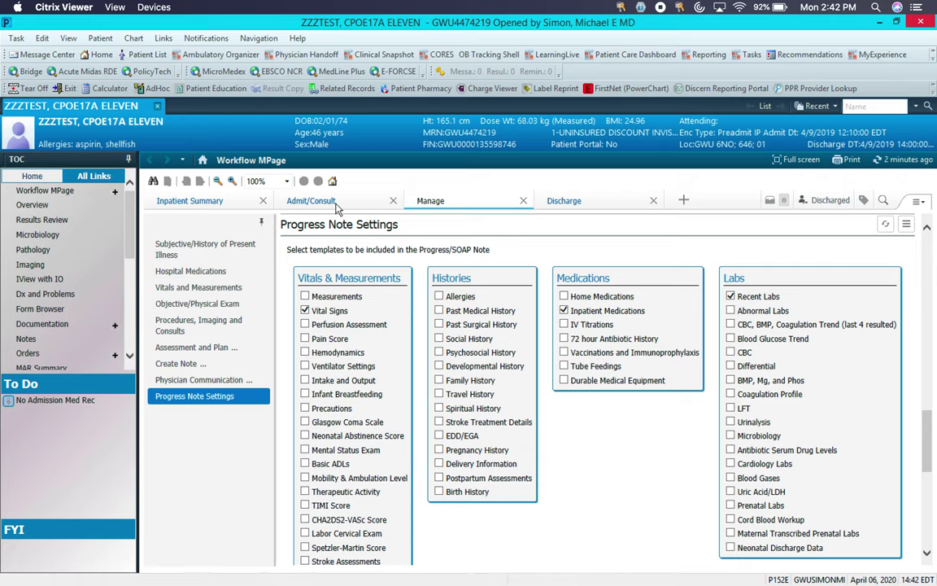
pyautogui.click(311, 201)
# - Update the Initial Evaluation Note Settings to the current templates and save them
pyautogui.click(216, 550)
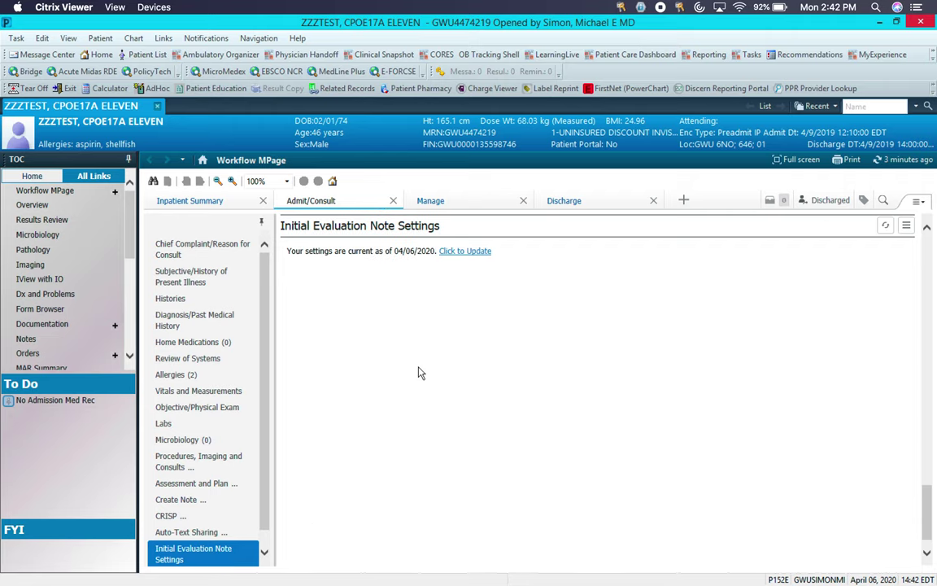
pyautogui.click(457, 253)
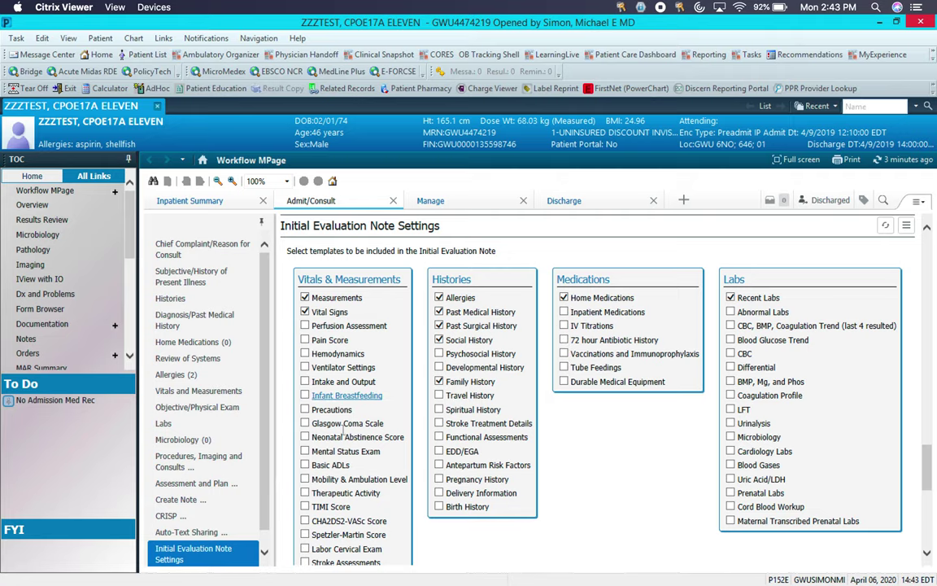
pyautogui.click(925, 508)
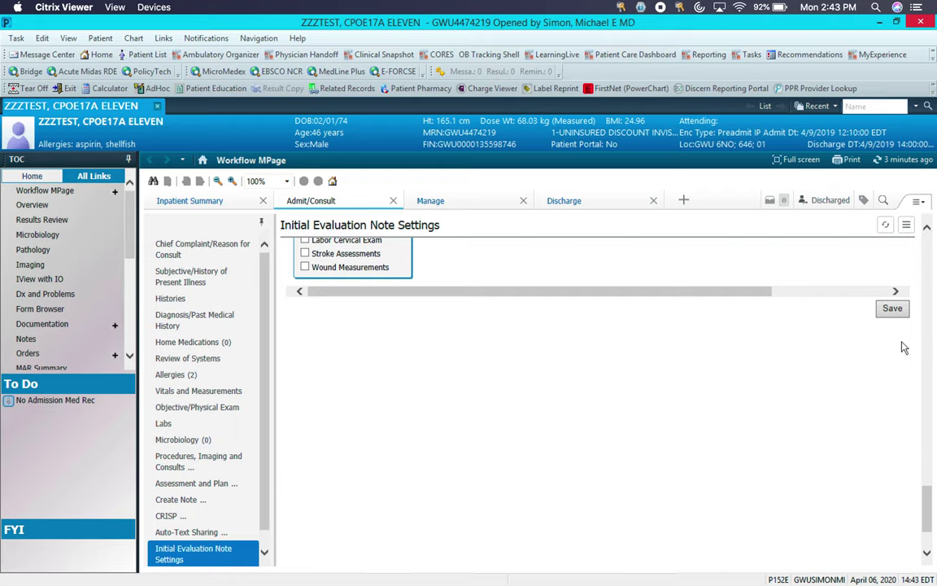
pyautogui.click(893, 309)
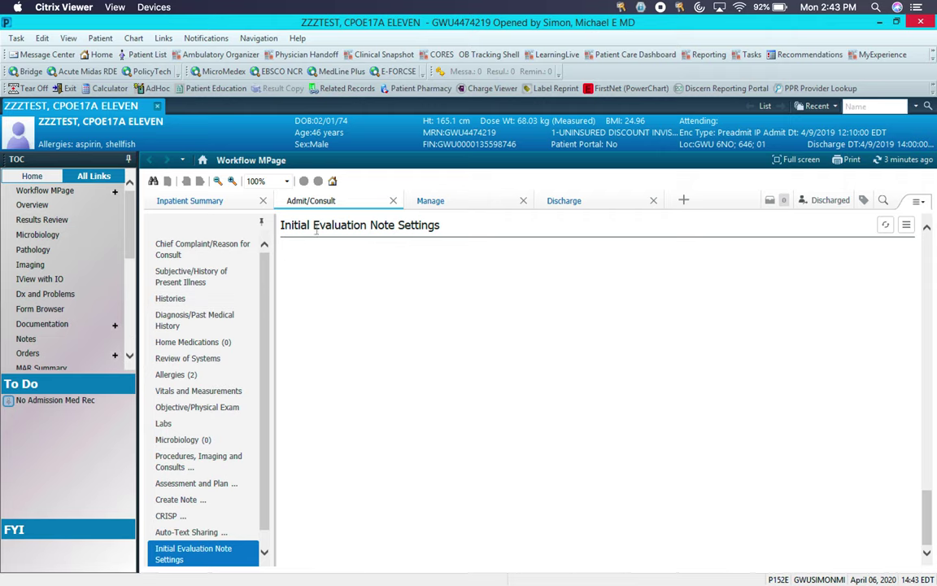
# - Write the HPI opening line describing the 74-year-old patient and save it
pyautogui.click(231, 254)
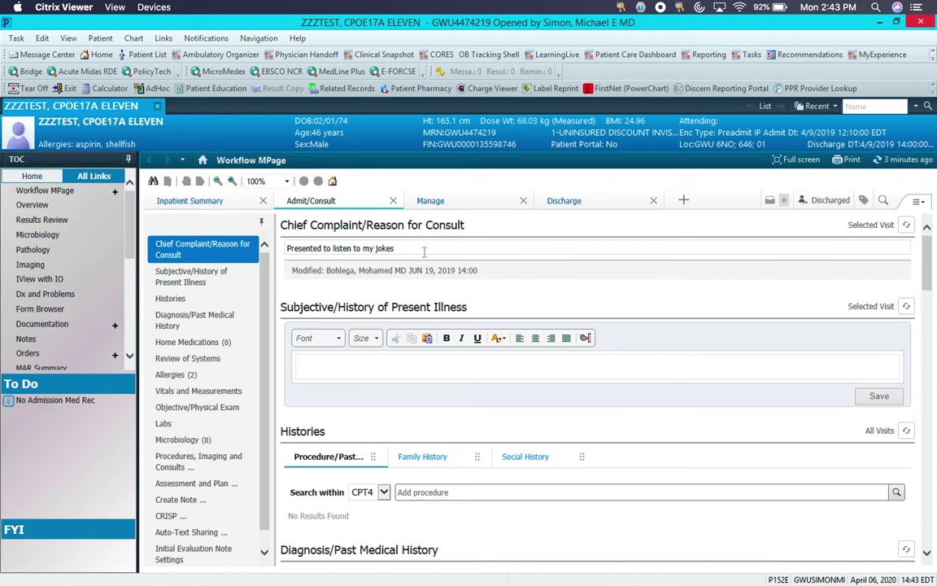
pyautogui.click(194, 287)
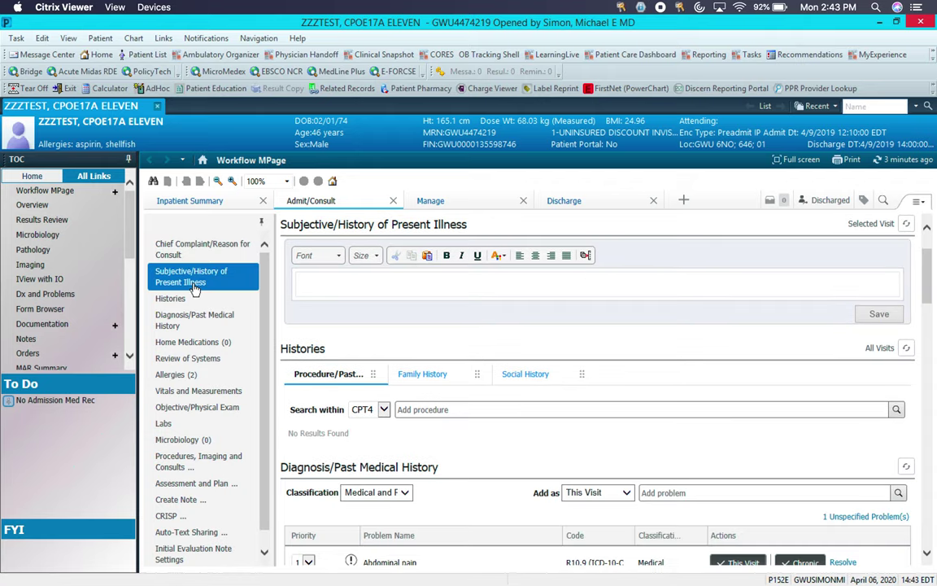
pyautogui.click(375, 284)
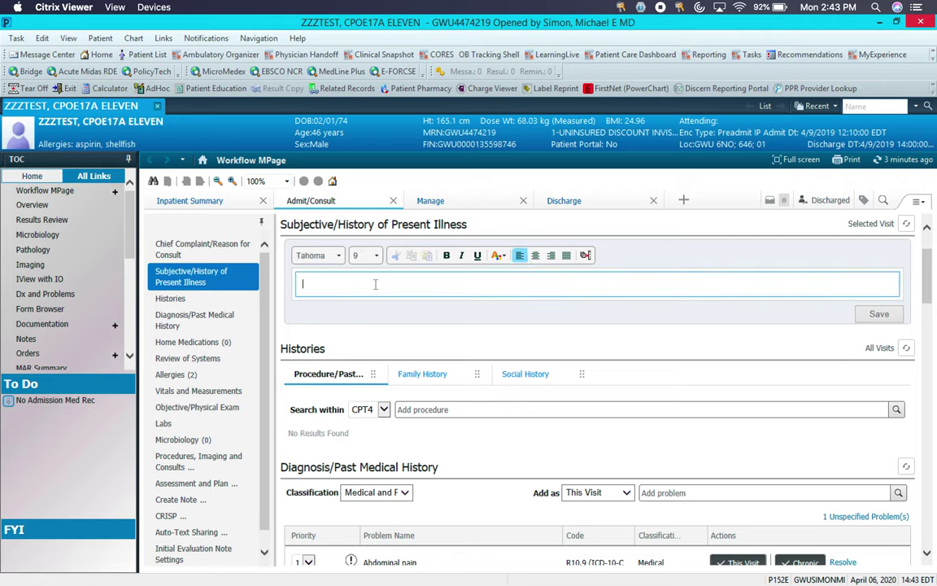
pyautogui.write('Ms. Test is a 74yo...')
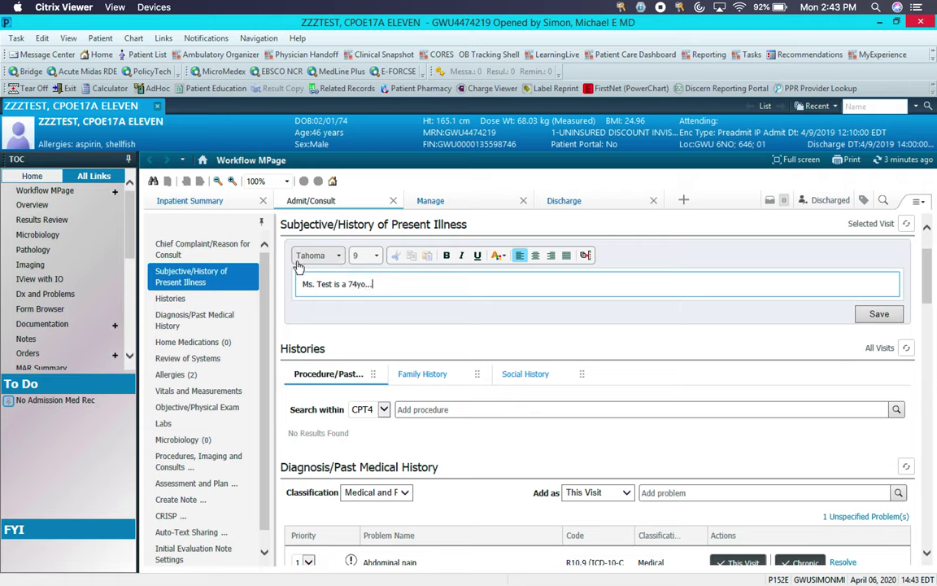
pyautogui.click(876, 315)
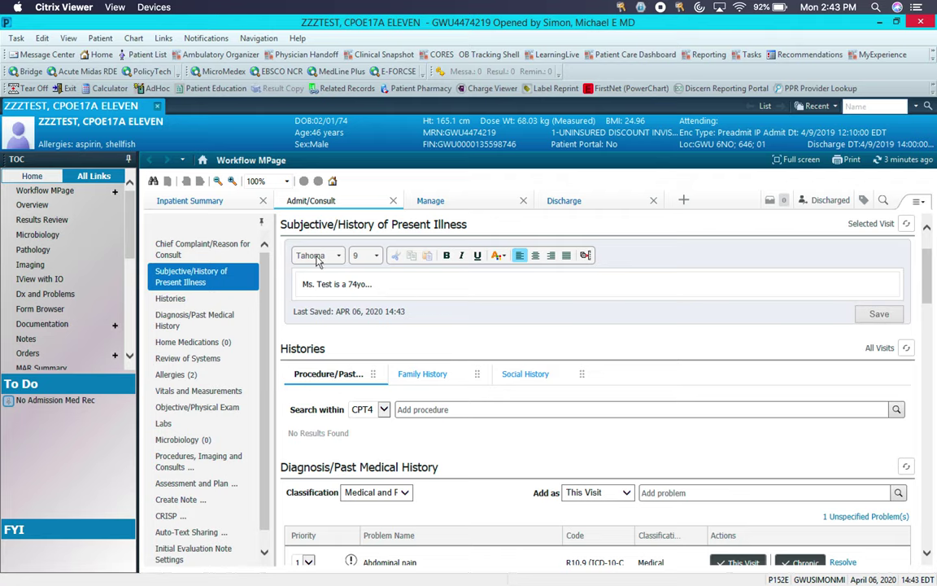
pyautogui.scroll(-2, 326, 289)
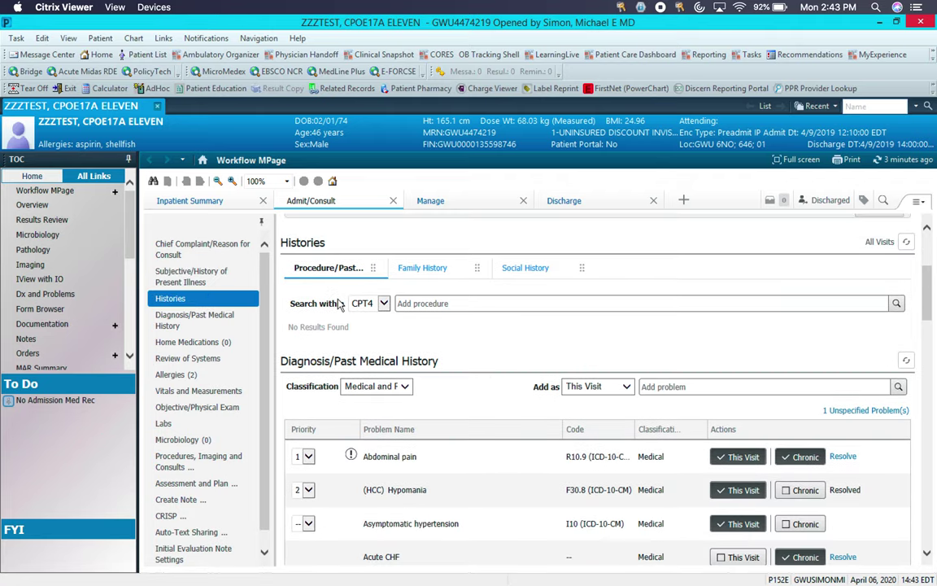
pyautogui.click(228, 283)
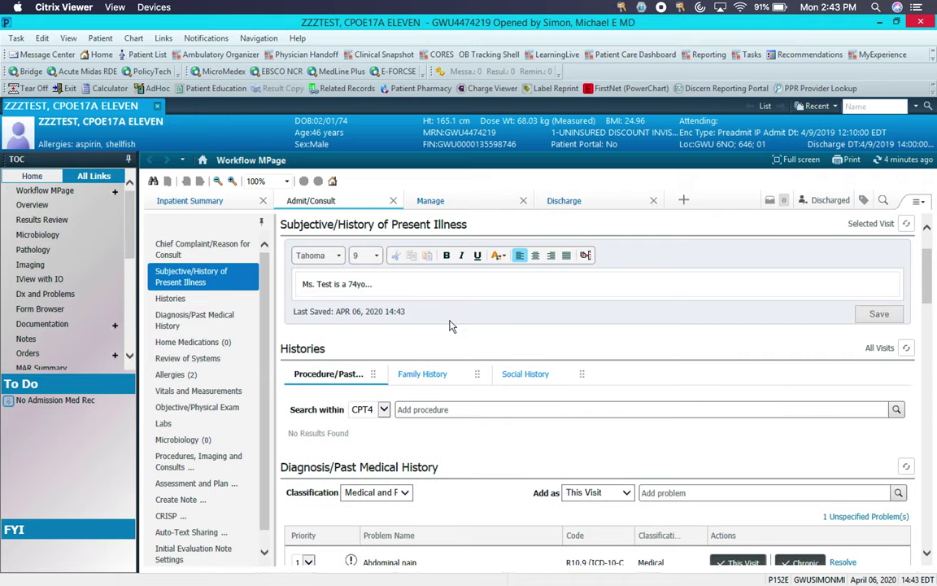
# - Move between the Diagnosis/Past Medical History and Home Medications sections
pyautogui.click(230, 319)
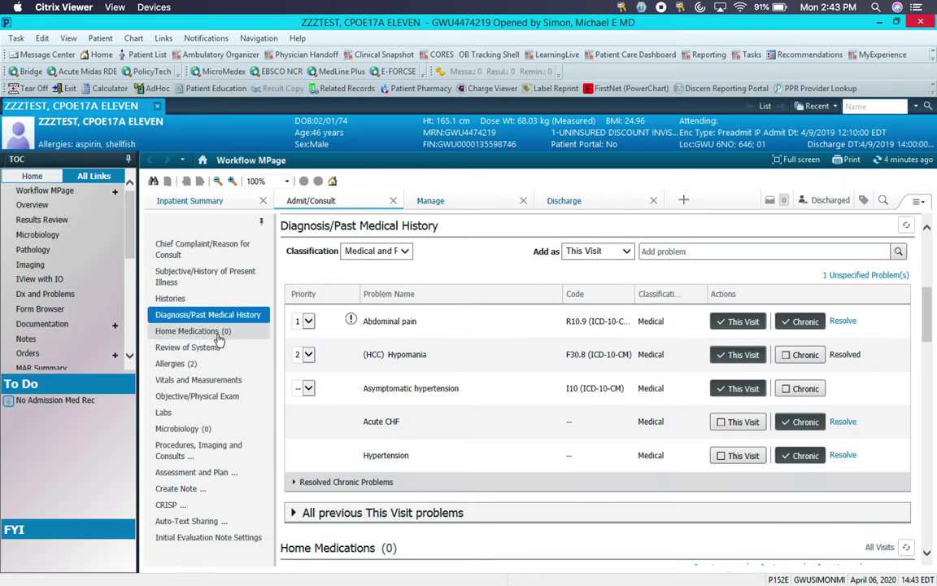
pyautogui.click(210, 330)
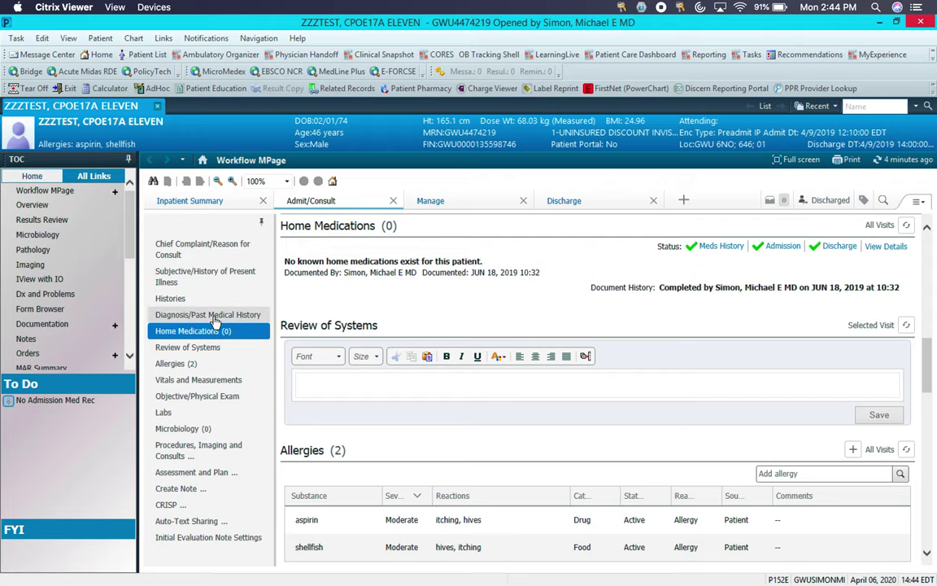
pyautogui.click(217, 317)
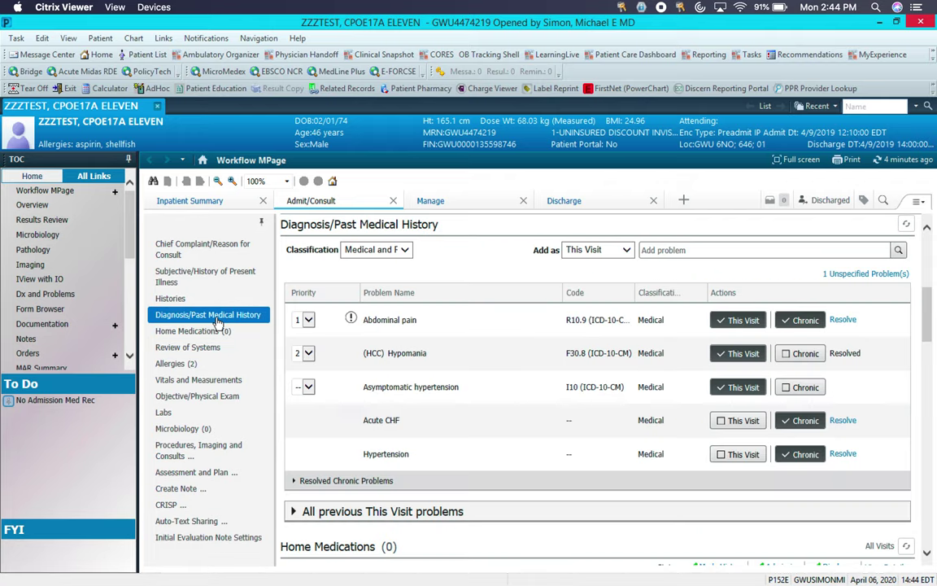
# - Add Gout (M10.9) as a This Visit problem and set its priority
pyautogui.click(682, 250)
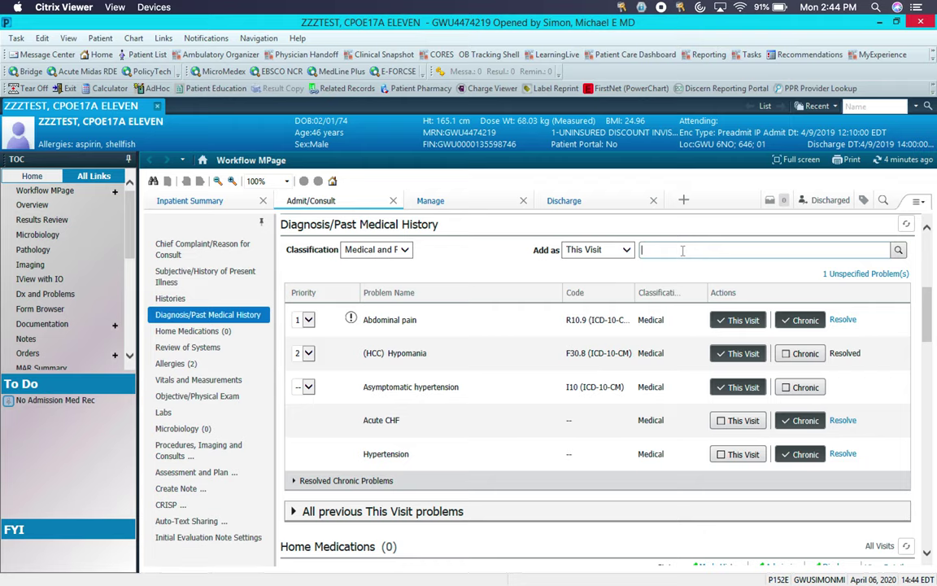
pyautogui.write('gout')
pyautogui.click(545, 273)
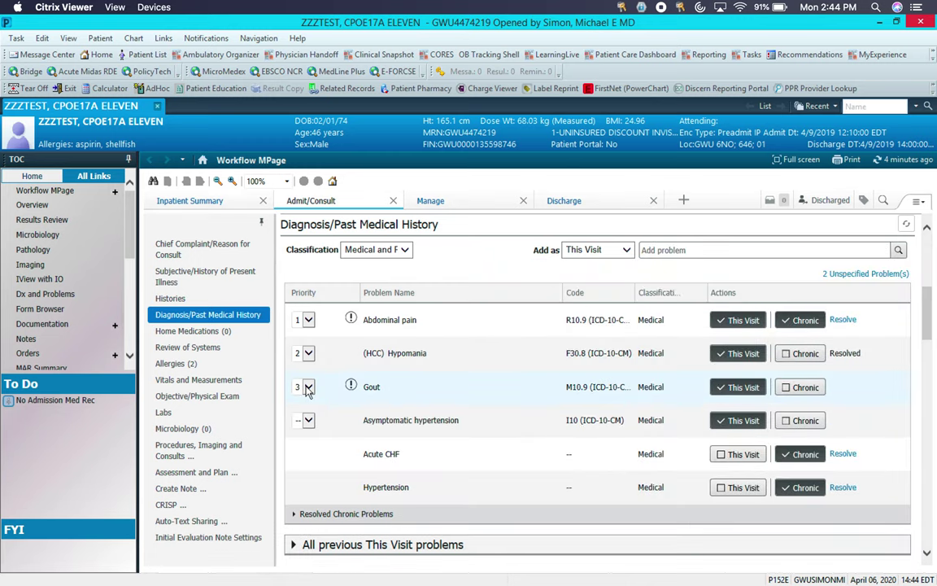
pyautogui.click(309, 389)
pyautogui.click(310, 370)
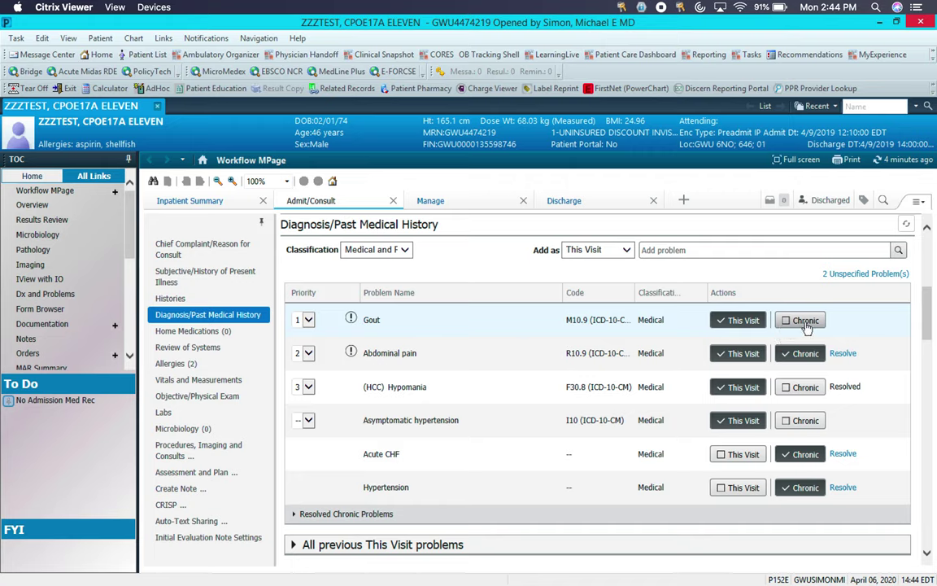
# - Enter the 'Vitals stable...' physical exam findings and save them
pyautogui.click(186, 365)
pyautogui.click(194, 397)
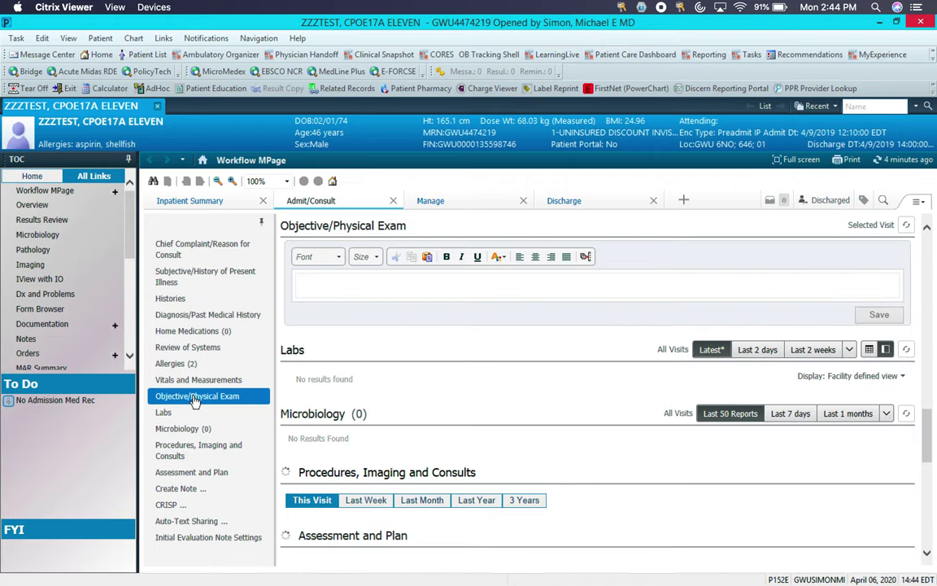
pyautogui.click(341, 296)
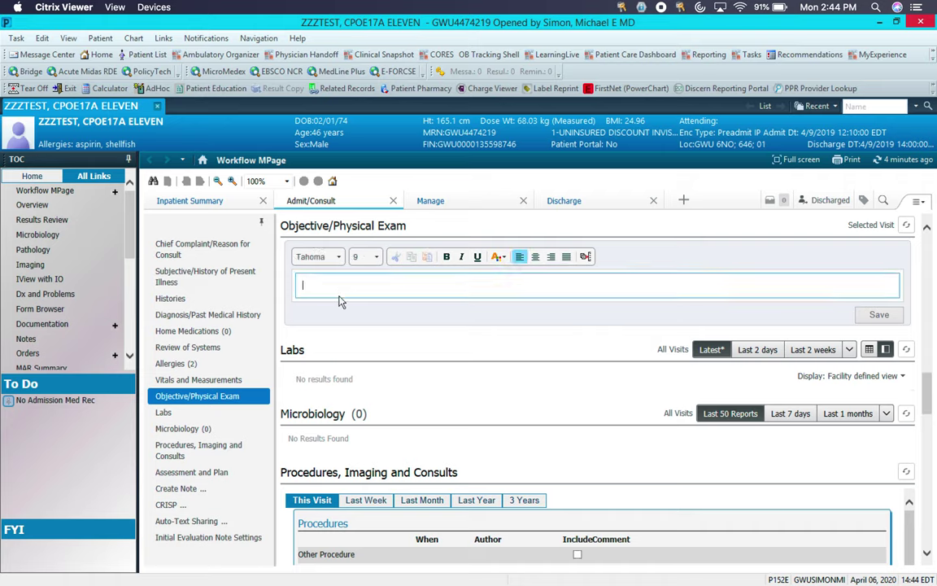
pyautogui.write('Vitals stable...')
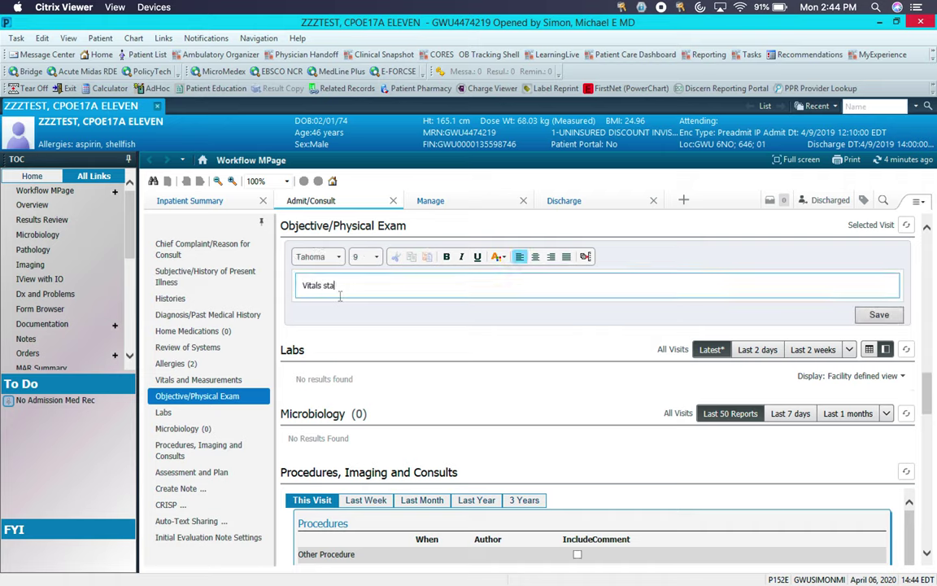
pyautogui.click(877, 314)
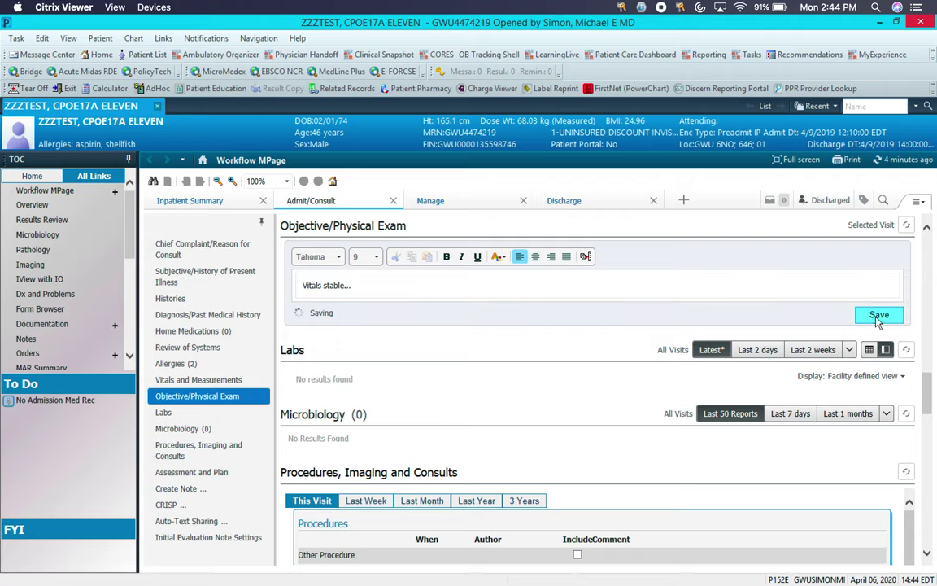
# - Fill the Assessment and enter 'meds' plans for Gout, Abdominal pain and Hypomania, then create the note
pyautogui.click(202, 479)
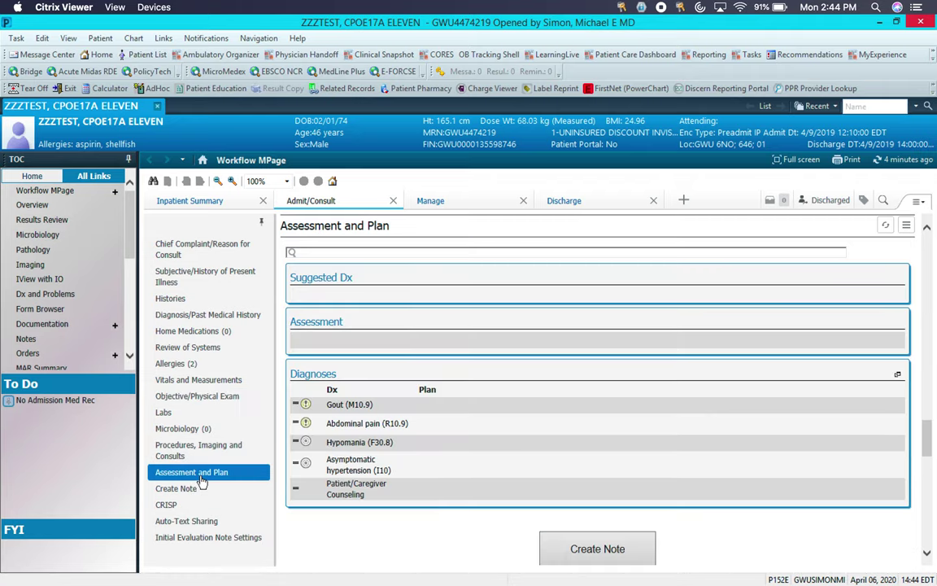
pyautogui.click(354, 340)
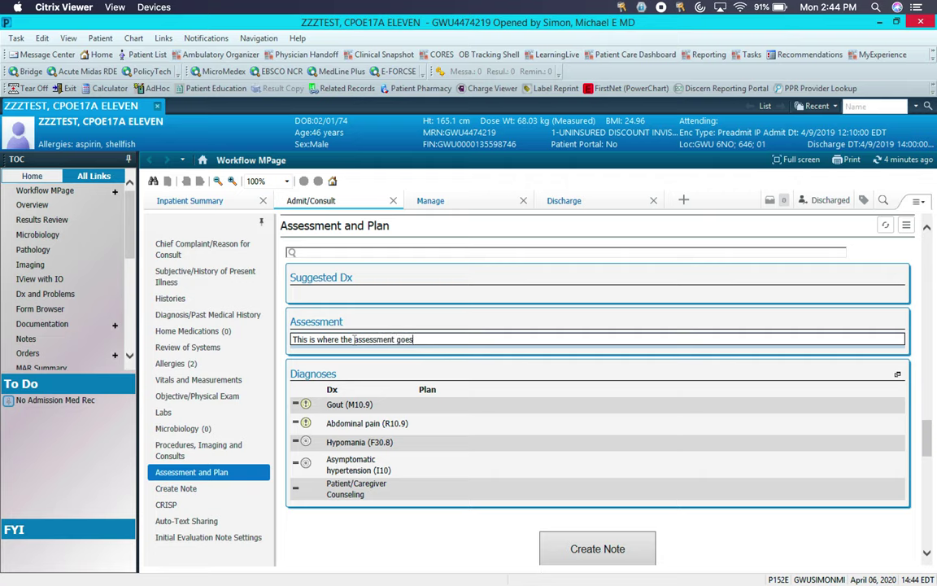
pyautogui.click(494, 404)
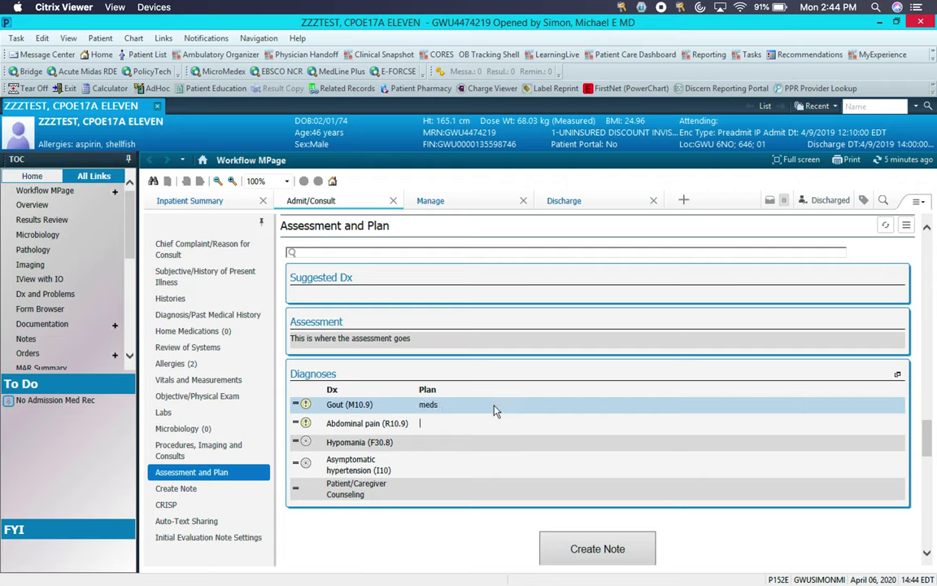
pyautogui.click(483, 419)
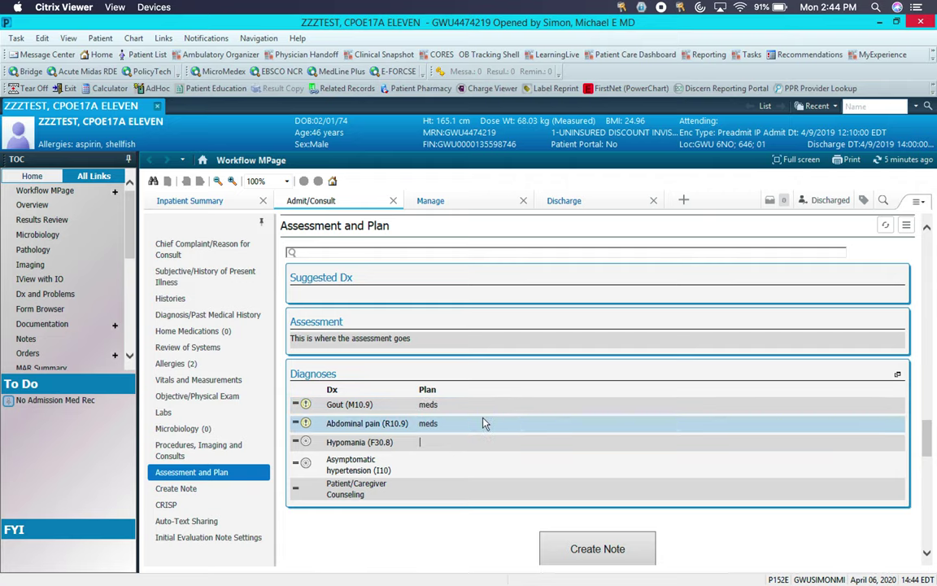
pyautogui.press('Tab')
pyautogui.write('me')
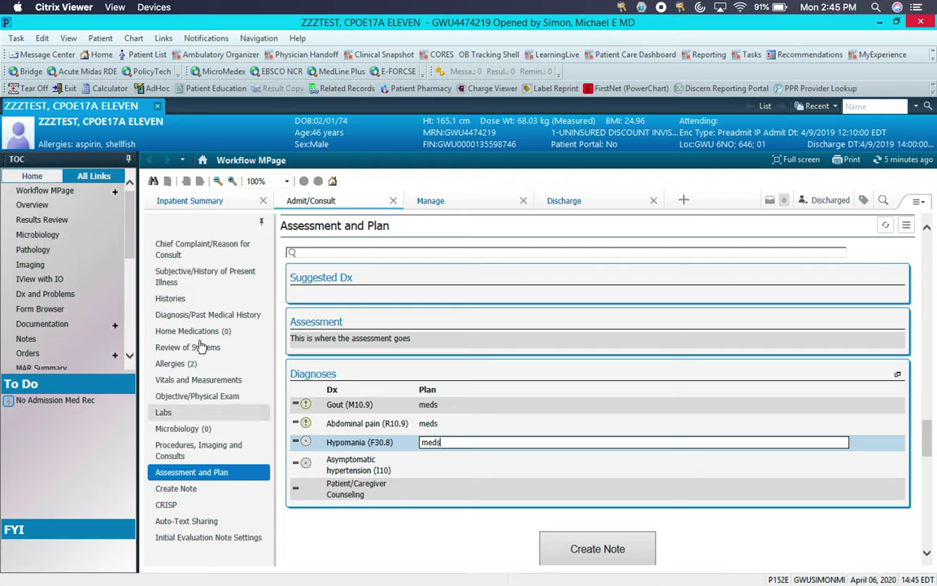
pyautogui.click(579, 547)
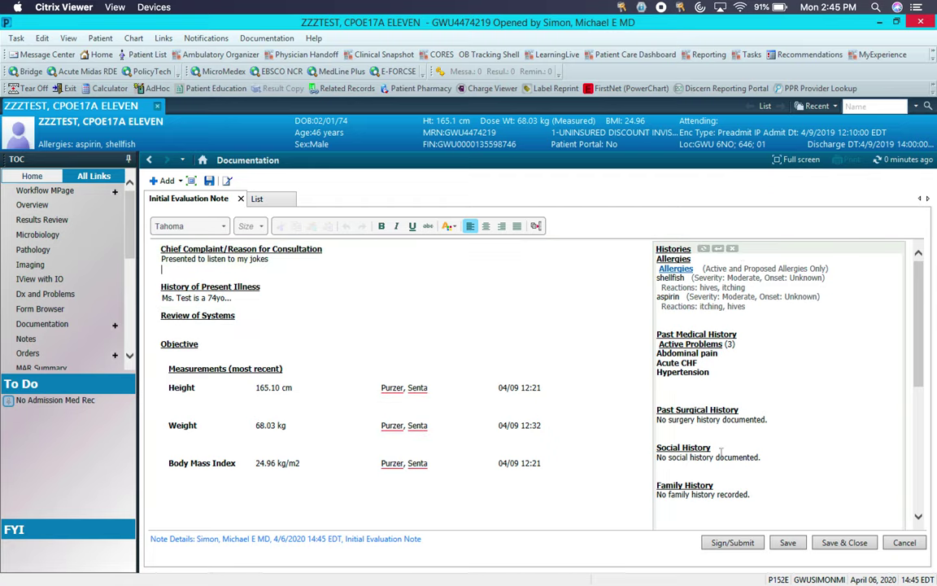
# - Review the generated Initial Evaluation Note and add 'this is a test' after the Gout plan
pyautogui.scroll(-10, 720, 453)
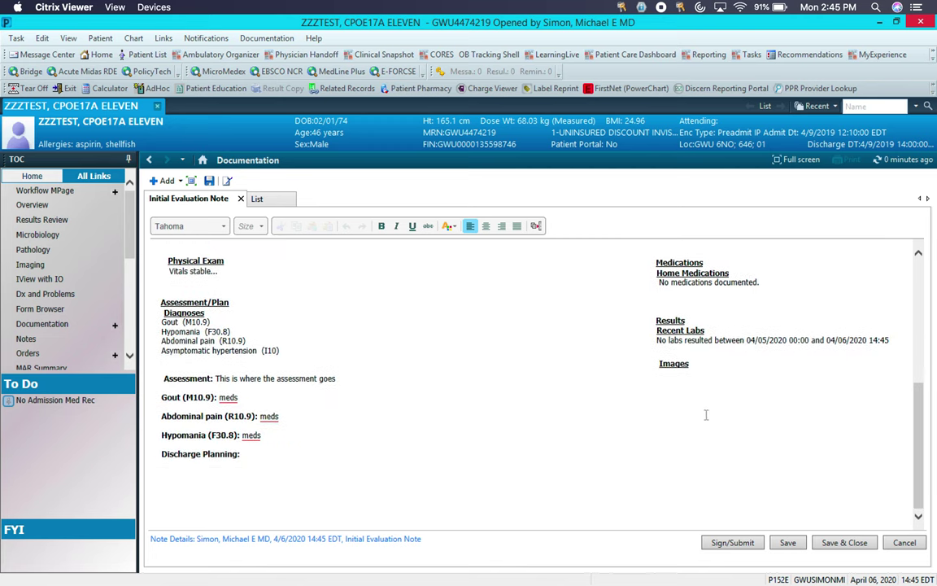
pyautogui.scroll(10, 387, 351)
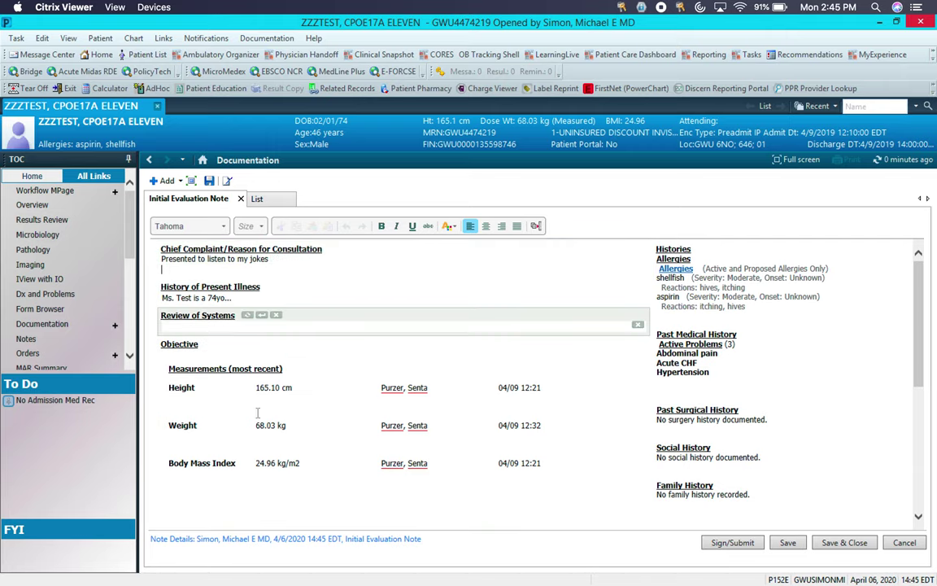
pyautogui.scroll(-5, 257, 412)
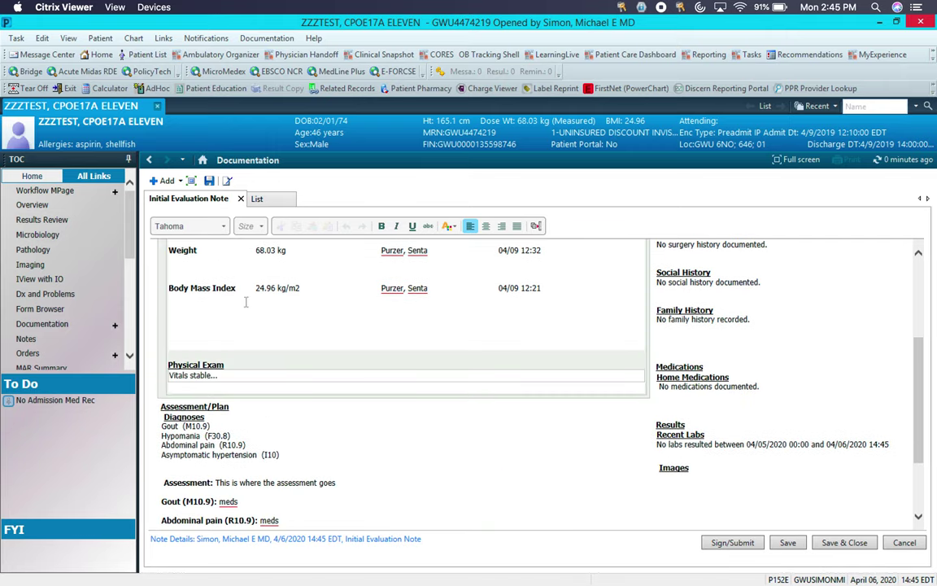
pyautogui.scroll(-3, 243, 398)
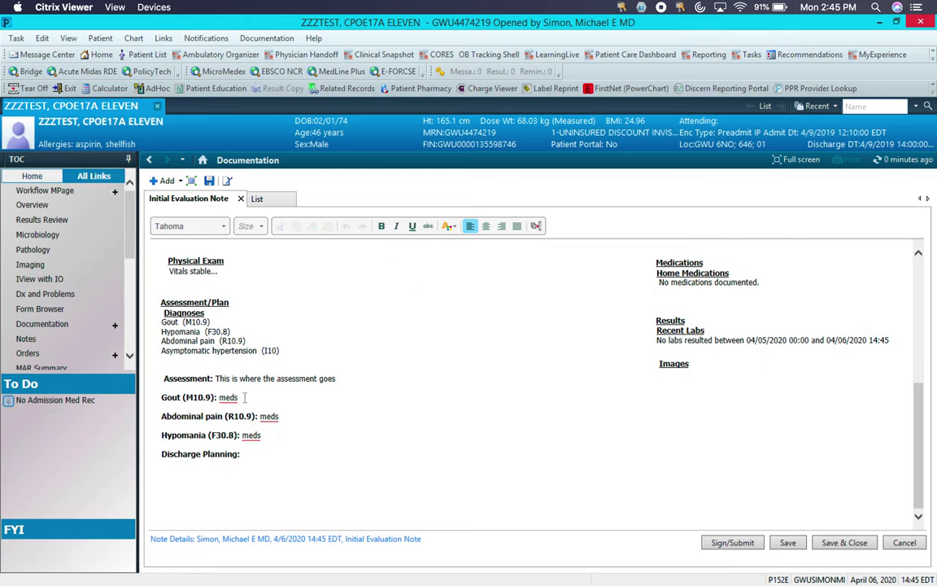
pyautogui.click(244, 397)
# - Save the note as type Consult - Geriatrics titled 'Initial Consult Note'
pyautogui.click(788, 546)
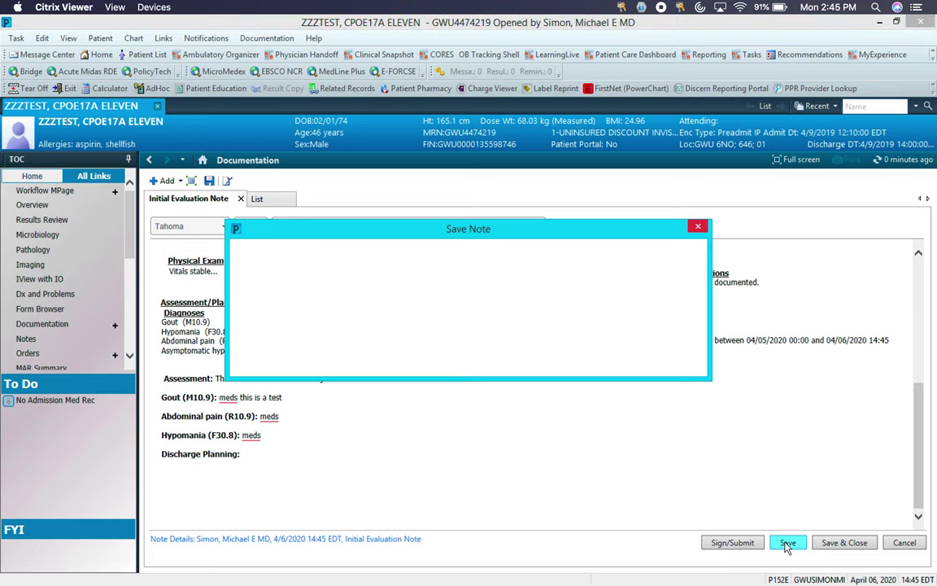
pyautogui.click(313, 270)
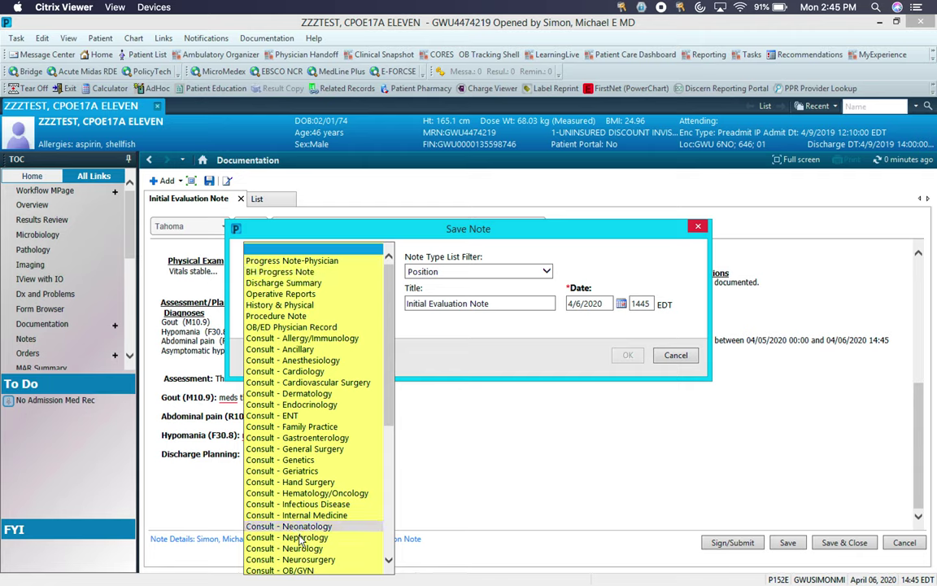
pyautogui.click(289, 306)
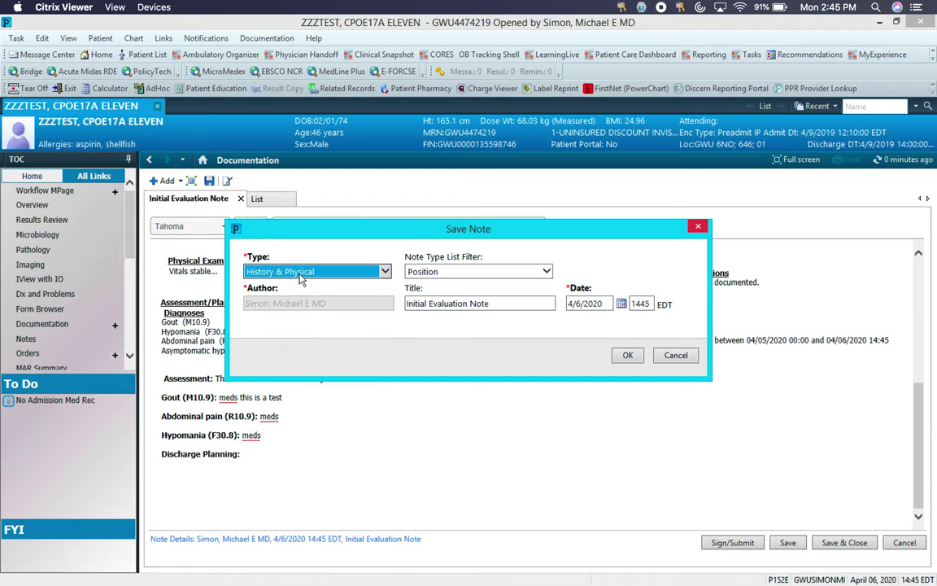
pyautogui.click(301, 279)
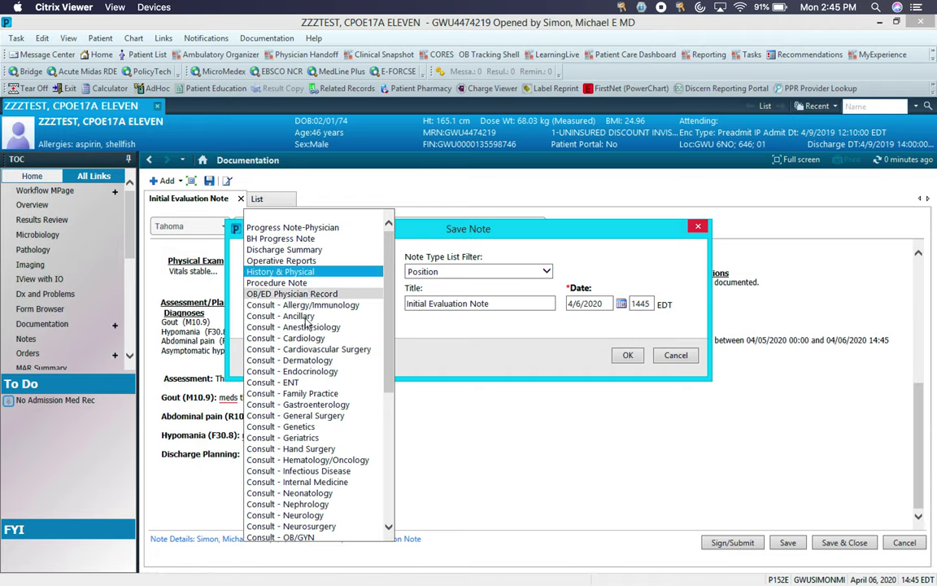
pyautogui.click(300, 437)
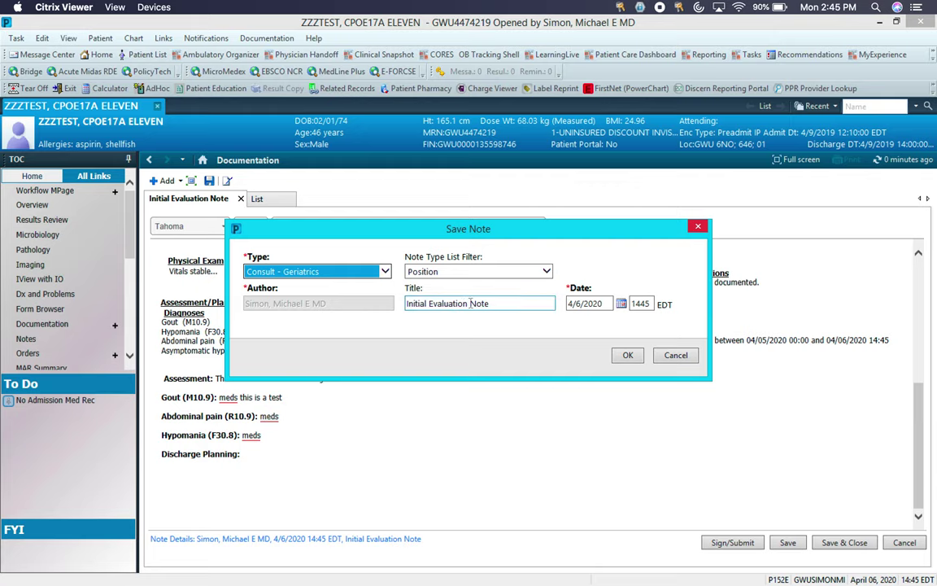
pyautogui.doubleClick(439, 304)
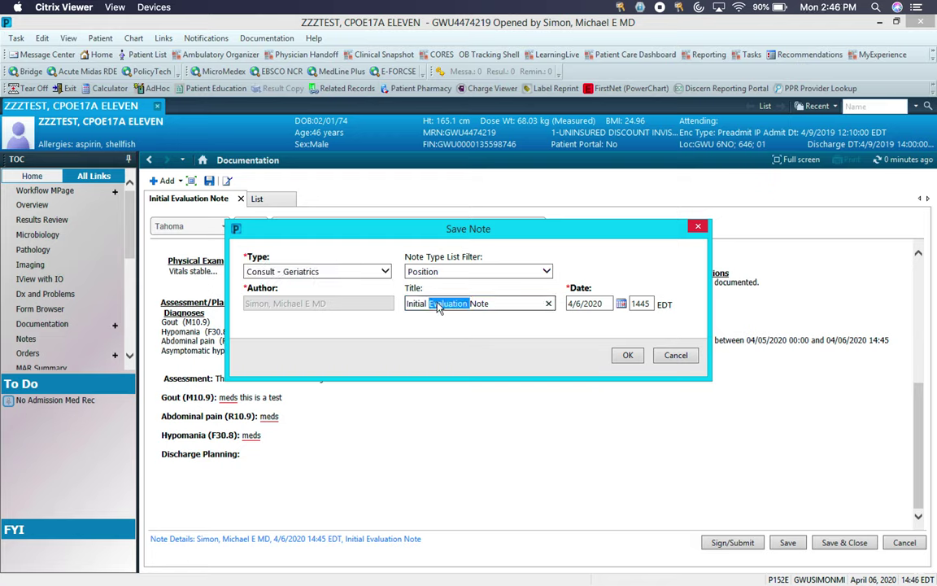
pyautogui.write('Consult')
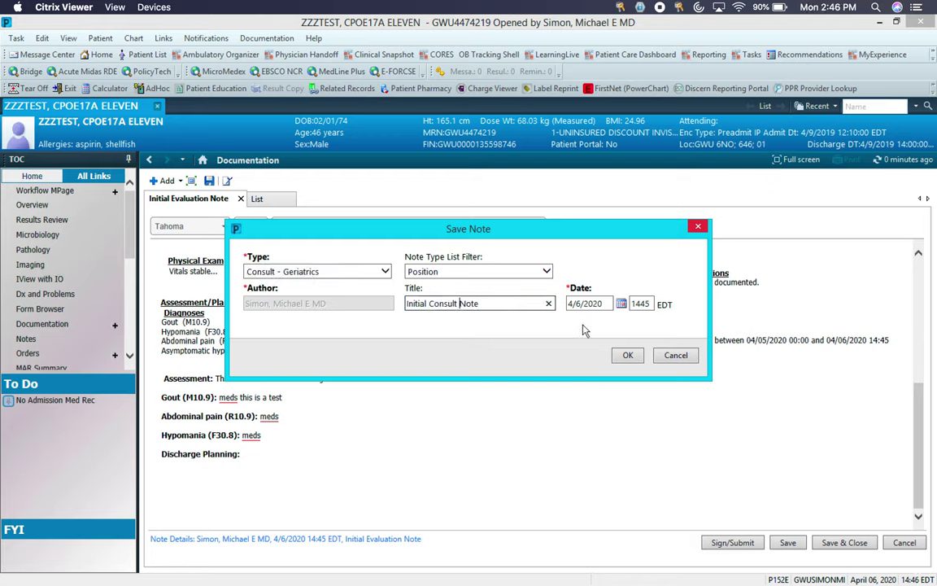
pyautogui.click(627, 355)
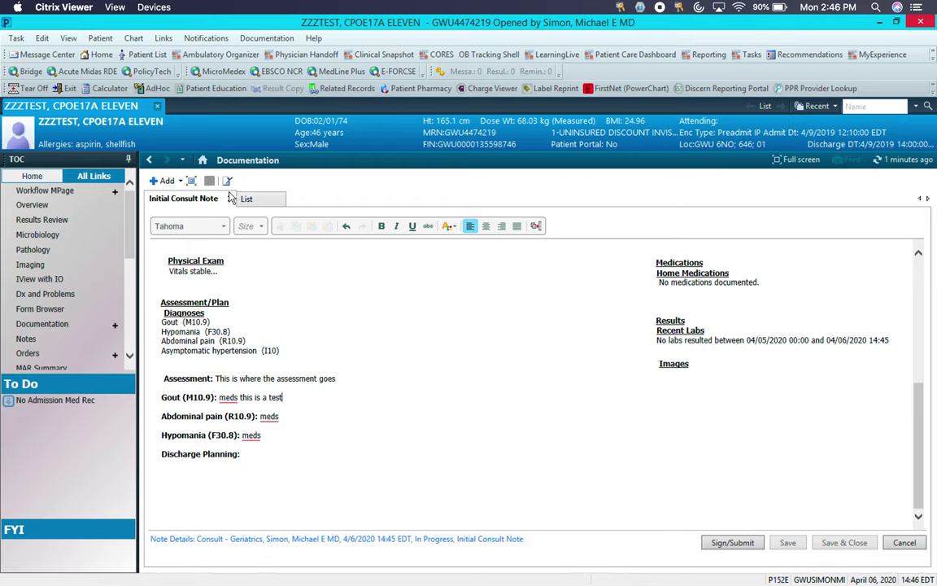
# - Preview the new Consult - Geriatrics note in the chart's Documentation list
pyautogui.click(210, 181)
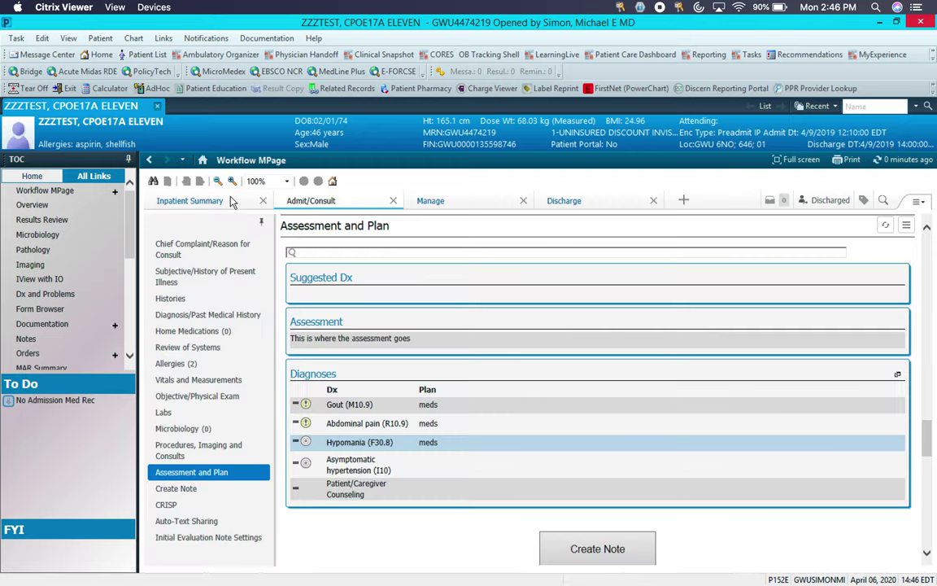
pyautogui.click(48, 326)
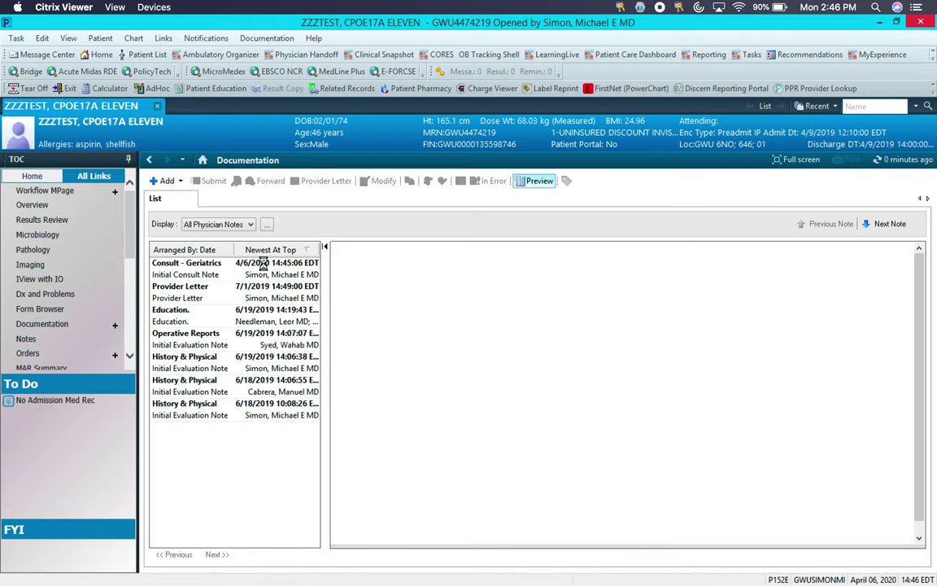
pyautogui.click(264, 265)
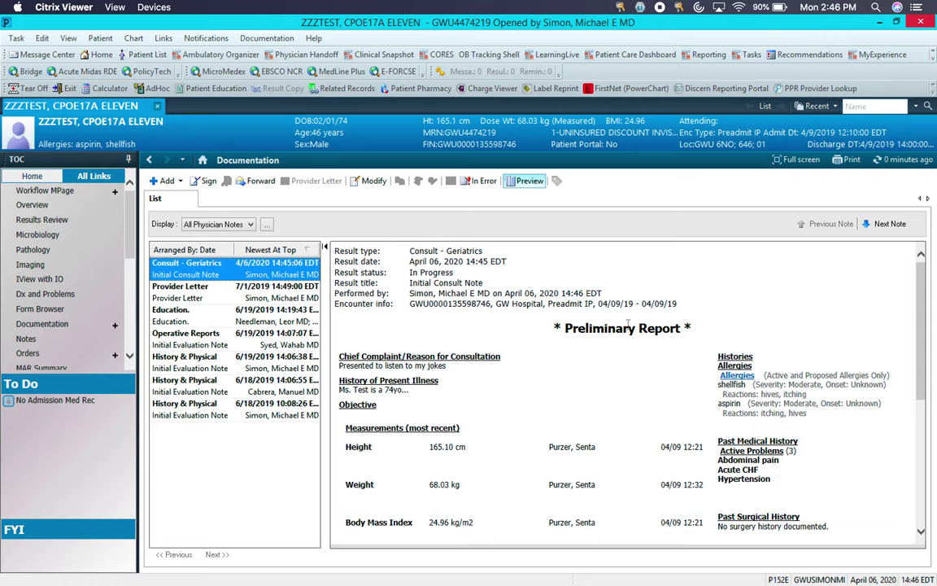
pyautogui.moveTo(561, 328); pyautogui.dragTo(675, 328)
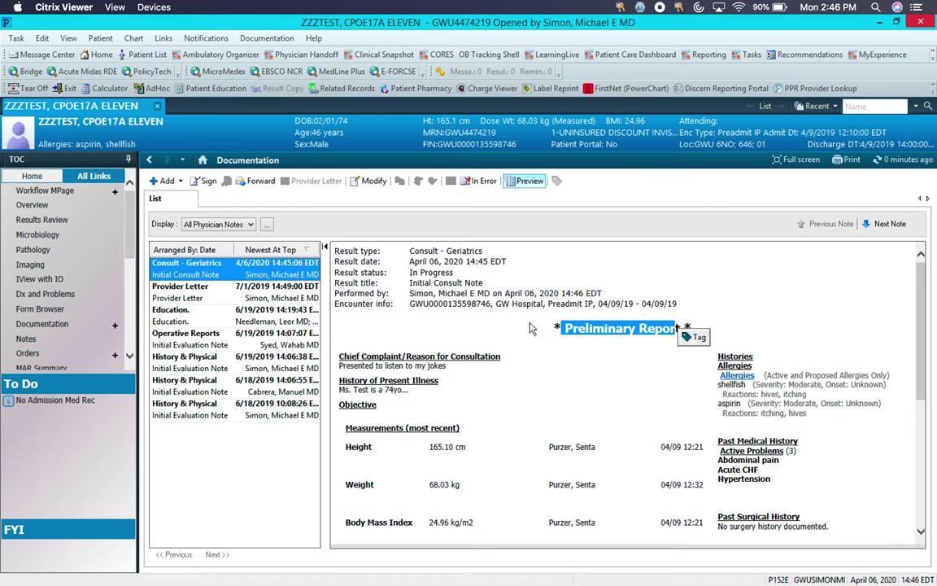
pyautogui.click(558, 323)
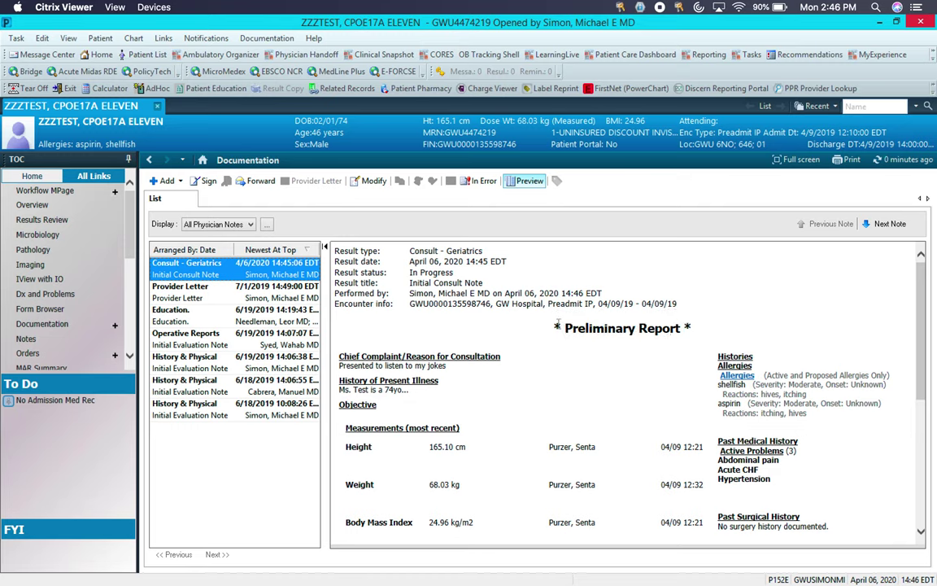
# - Open the Initial Consult Note and bring up its Sign/Submit window
pyautogui.rightClick(383, 306)
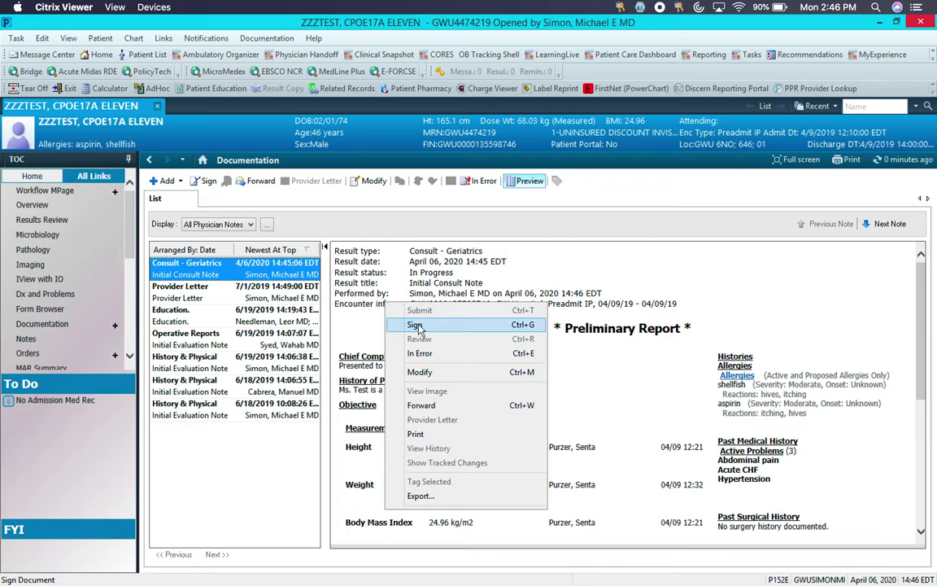
pyautogui.doubleClick(201, 275)
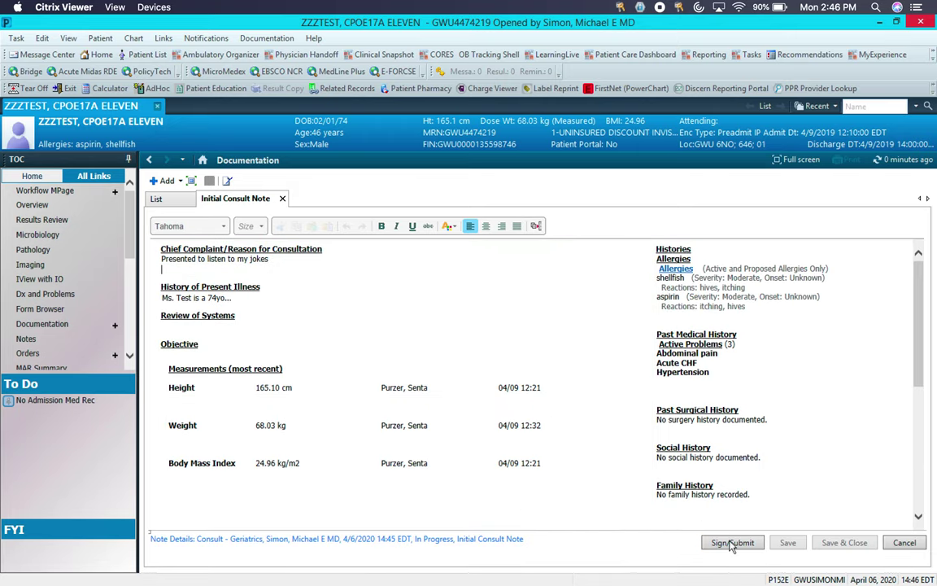
pyautogui.click(731, 543)
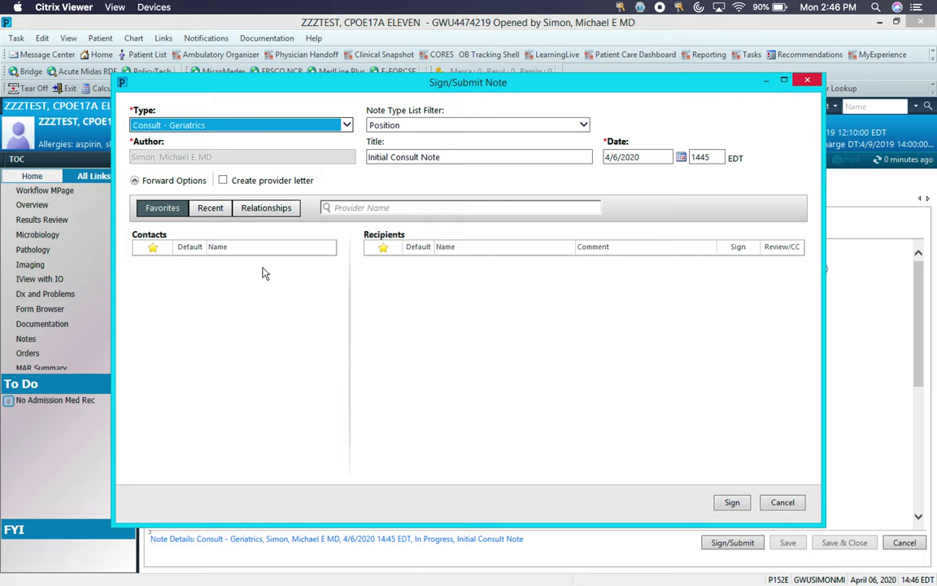
# - Add a 'test' provider as Review/CC recipient and sign the consult note
pyautogui.click(356, 209)
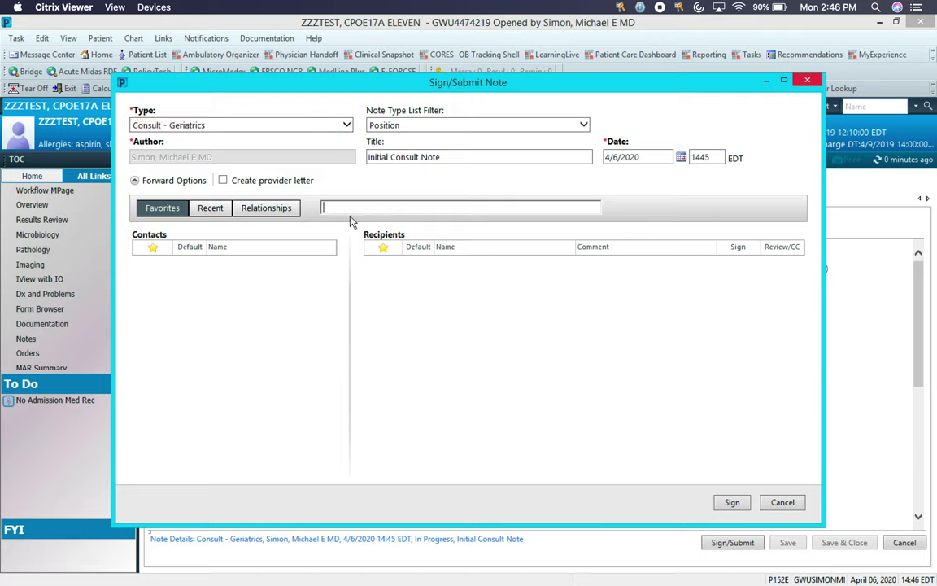
pyautogui.write('test')
pyautogui.press('Return')
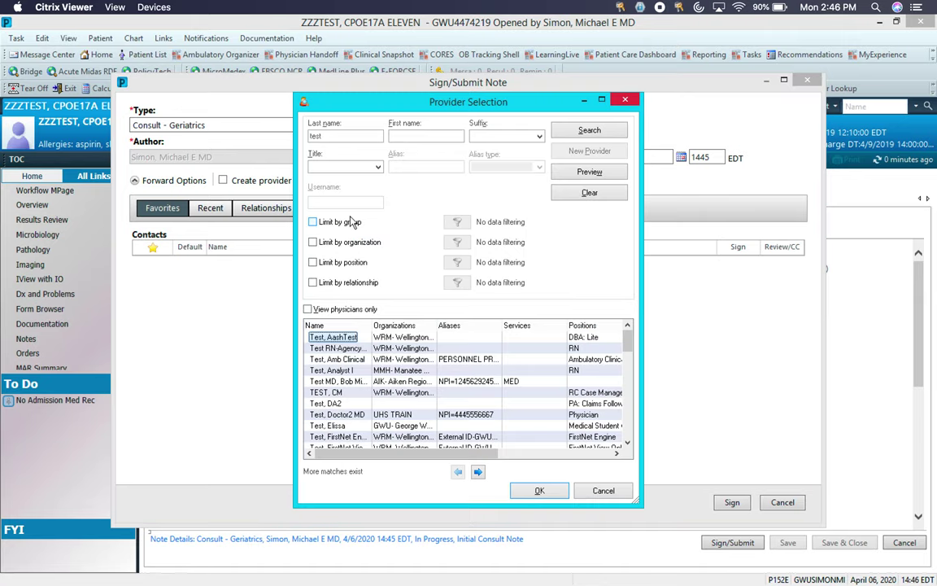
pyautogui.click(338, 384)
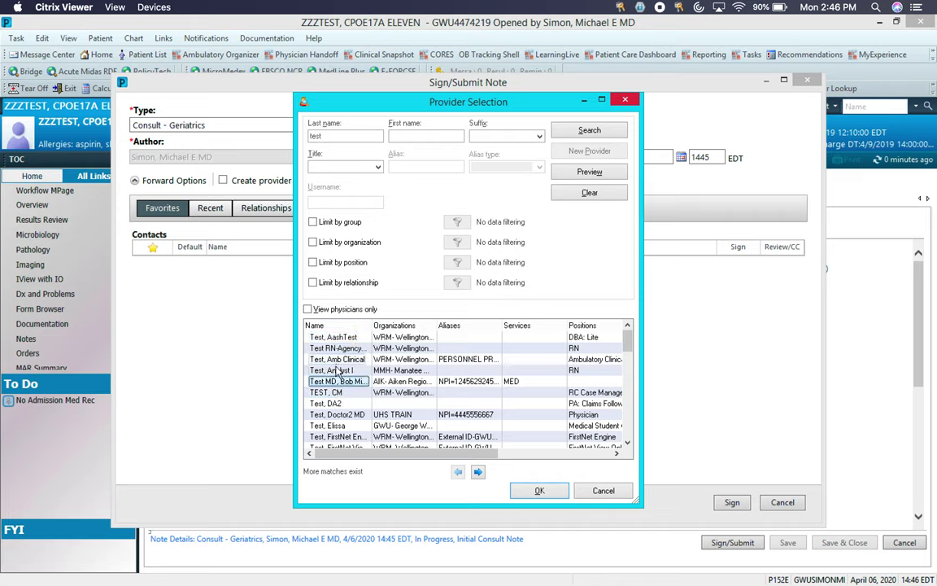
pyautogui.click(539, 490)
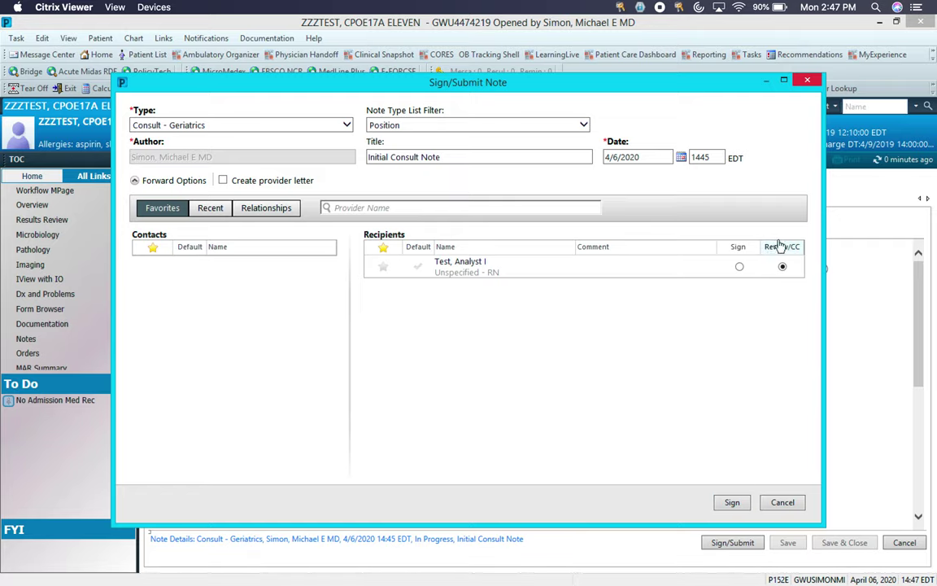
pyautogui.click(732, 506)
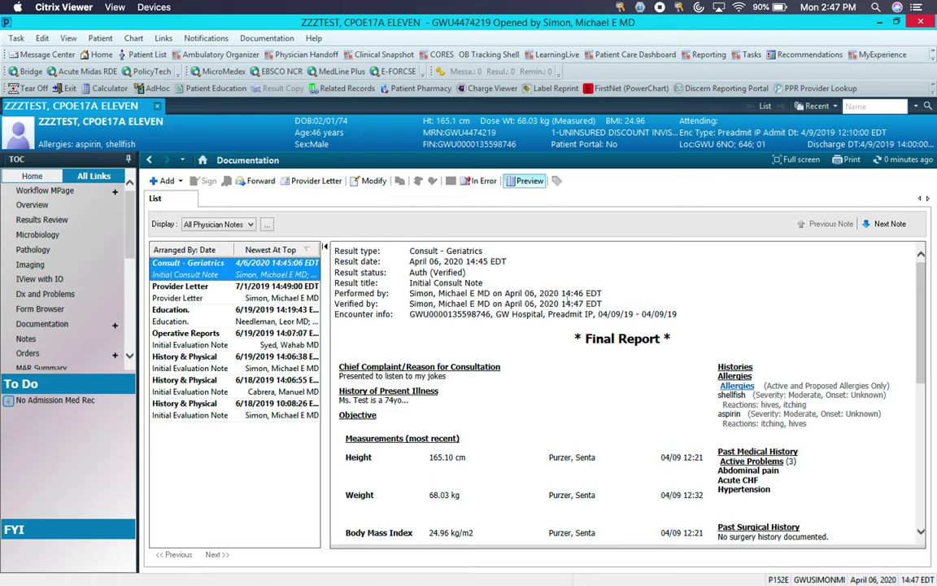
pyautogui.moveTo(576, 341); pyautogui.dragTo(675, 341)
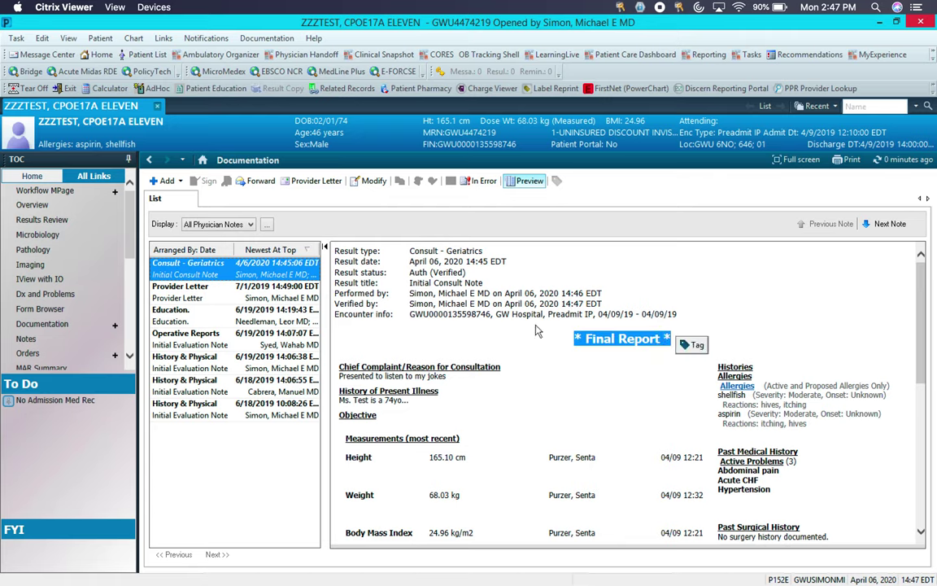
pyautogui.click(449, 325)
pyautogui.click(258, 300)
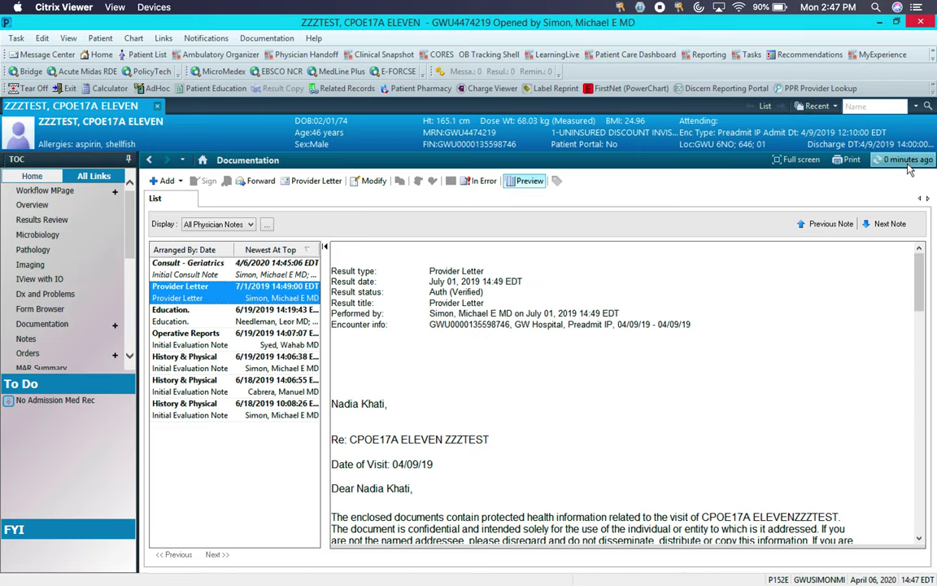
pyautogui.click(283, 267)
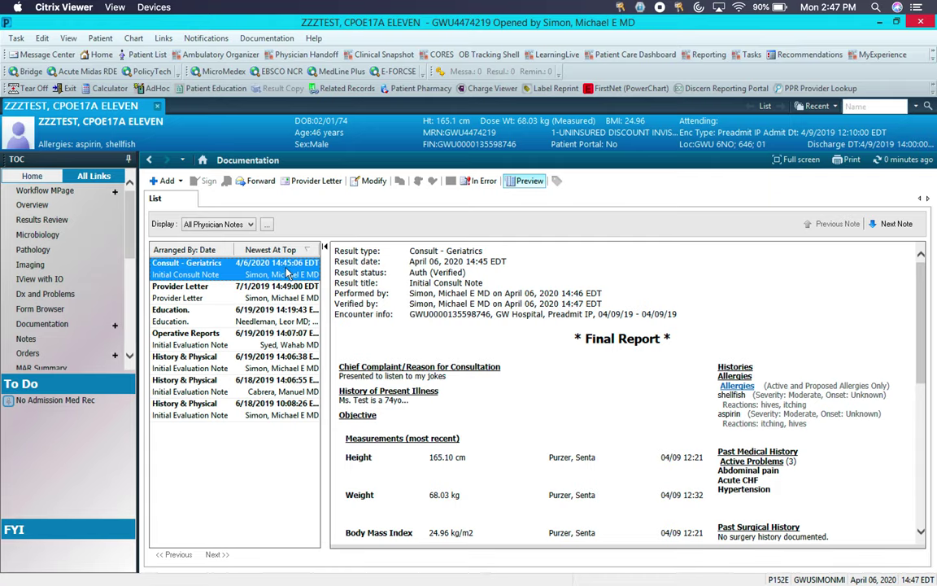
pyautogui.doubleClick(262, 278)
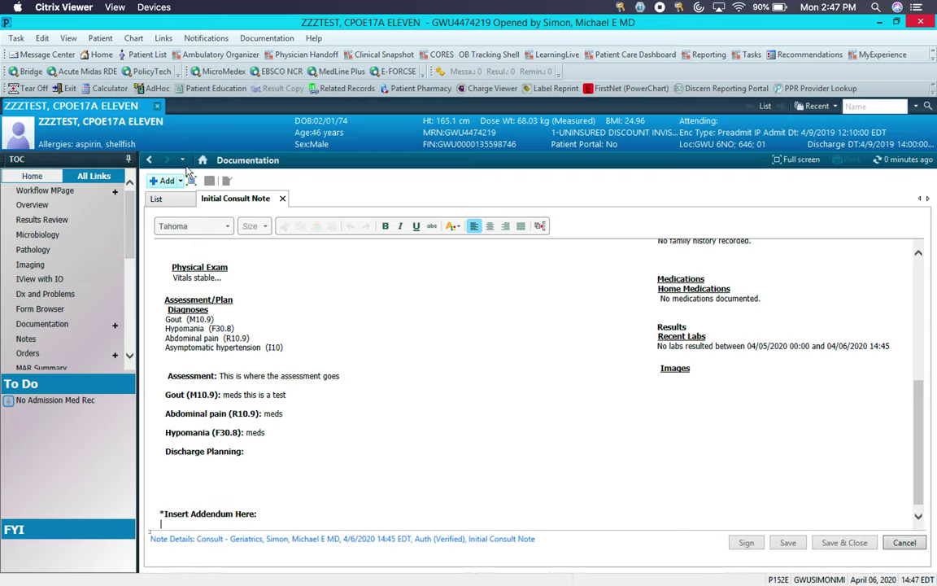
pyautogui.click(282, 198)
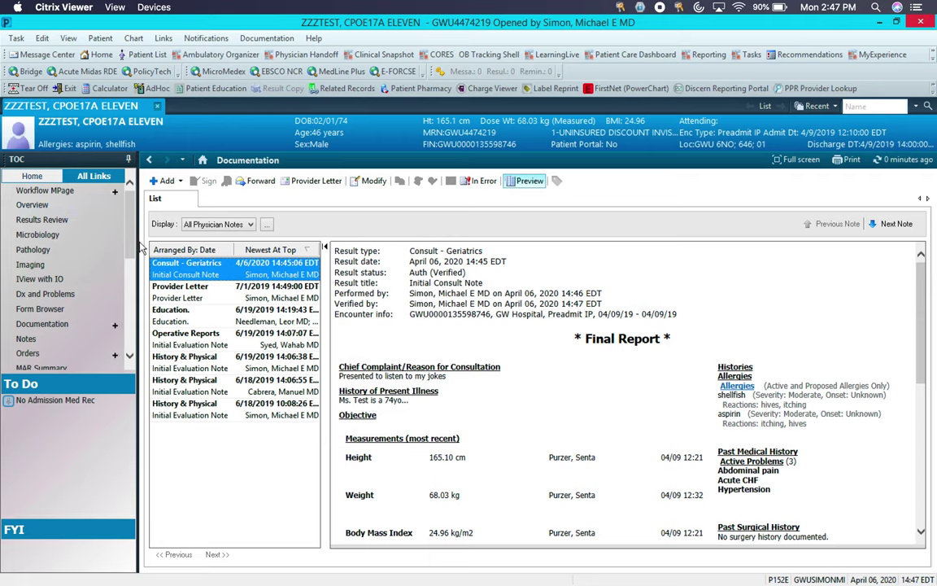
# - Keep Results Review as a favorite and switch the chart menu to Home favorites
pyautogui.moveTo(132, 248); pyautogui.dragTo(116, 209)
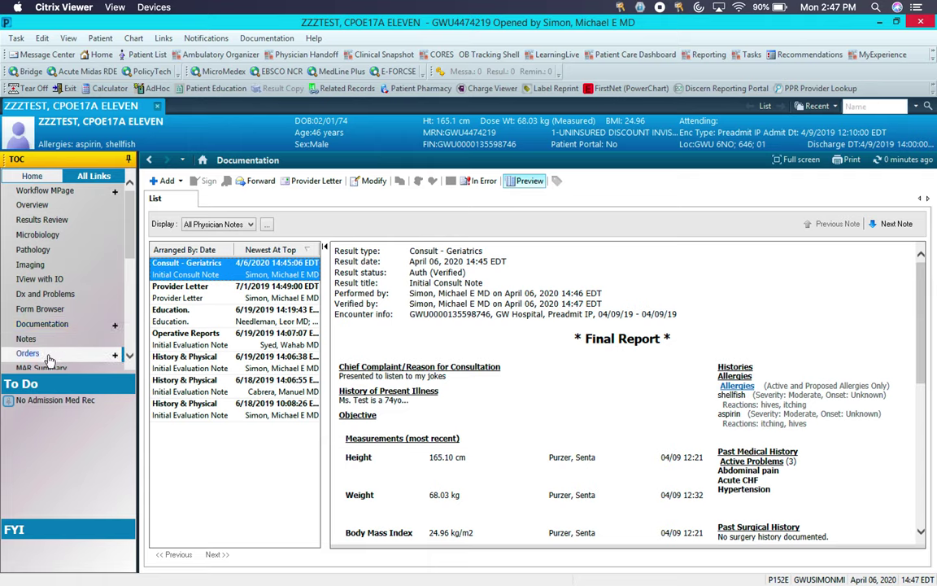
pyautogui.rightClick(39, 219)
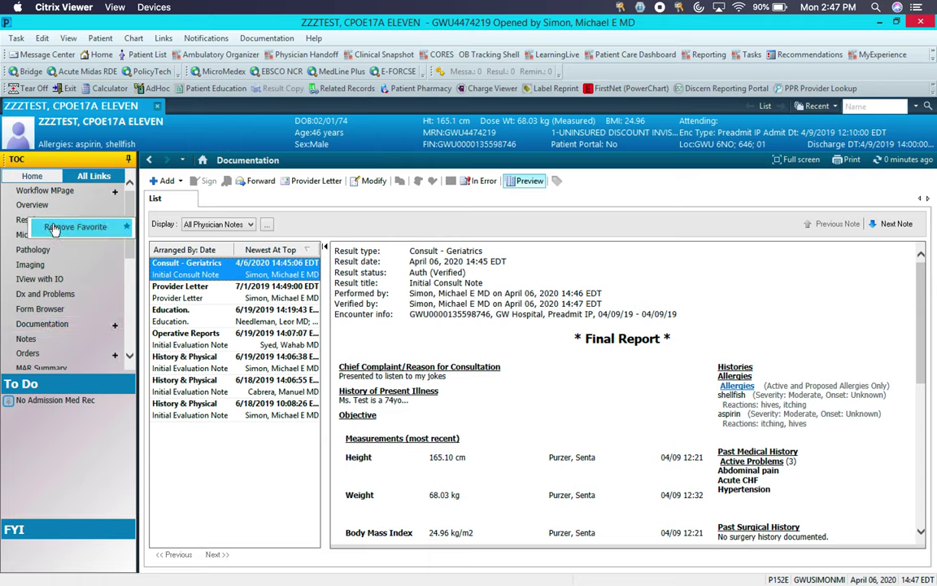
pyautogui.rightClick(32, 221)
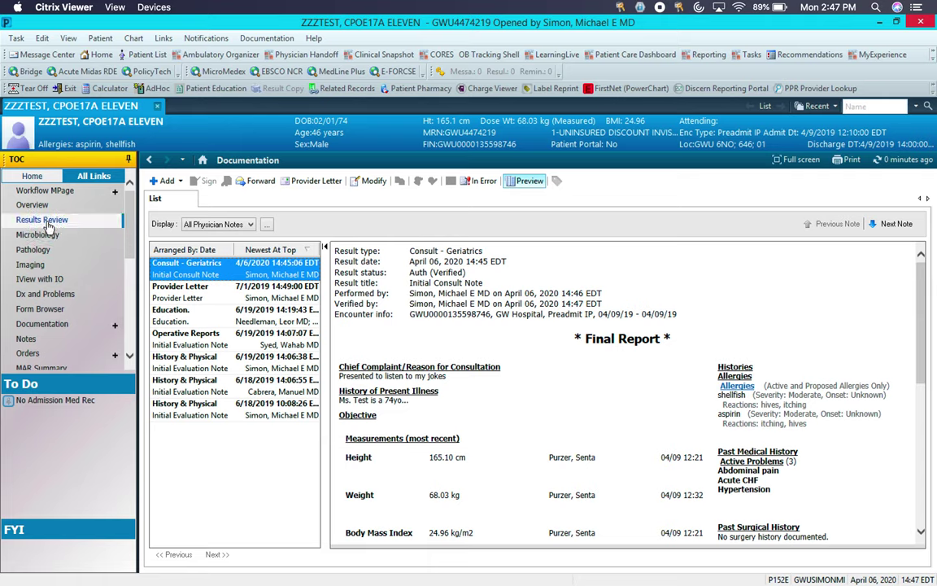
pyautogui.rightClick(45, 217)
pyautogui.press('Escape')
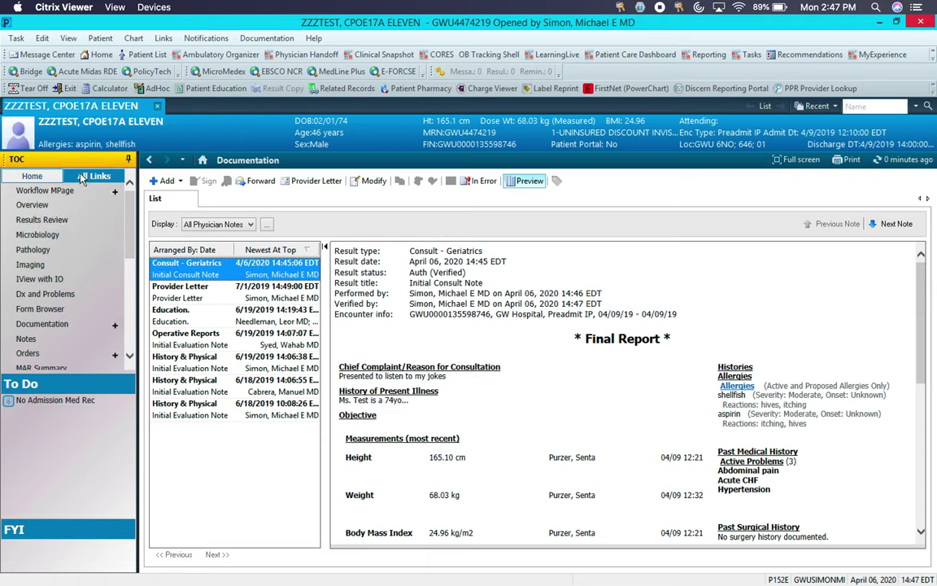
pyautogui.click(36, 177)
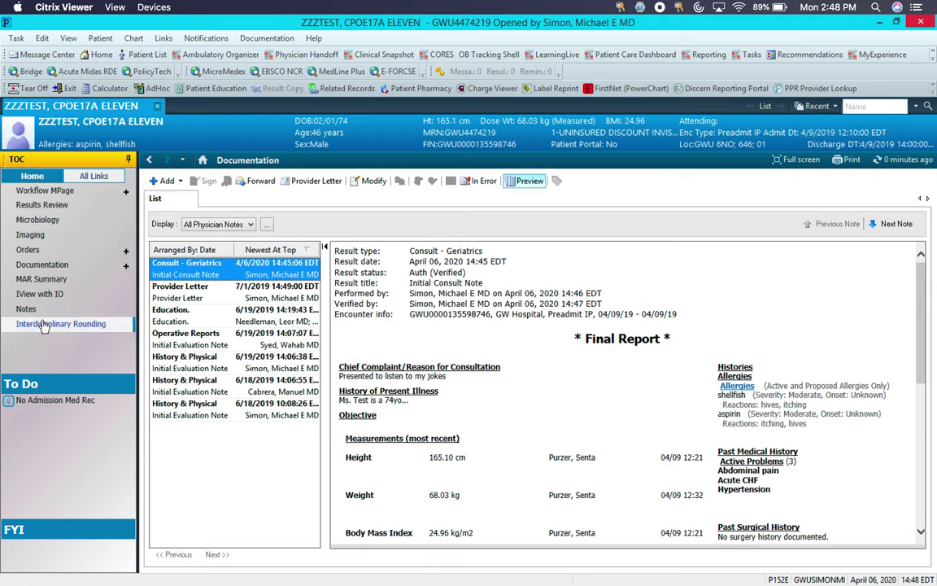
# - Open the Workflow MPage, then the patient's Results Review
pyautogui.click(56, 194)
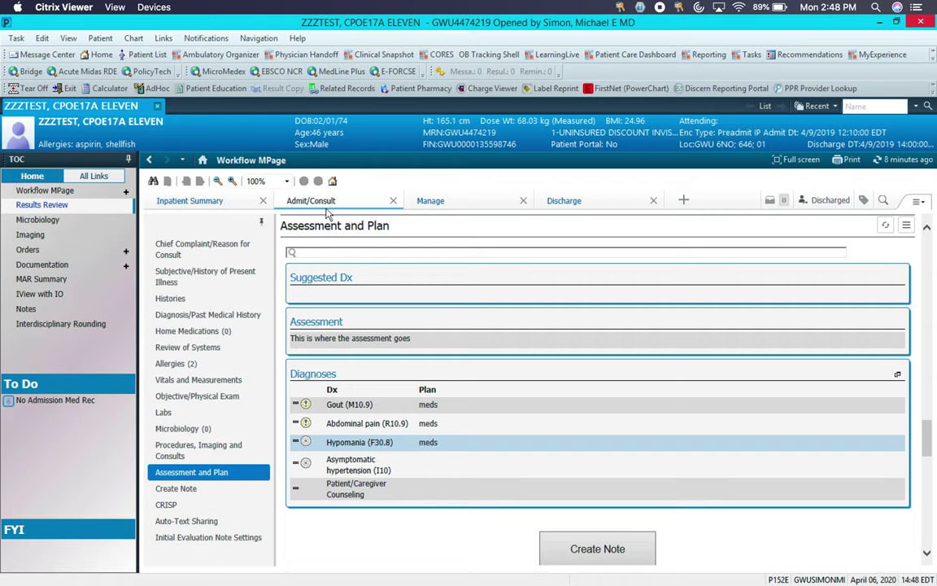
pyautogui.click(433, 205)
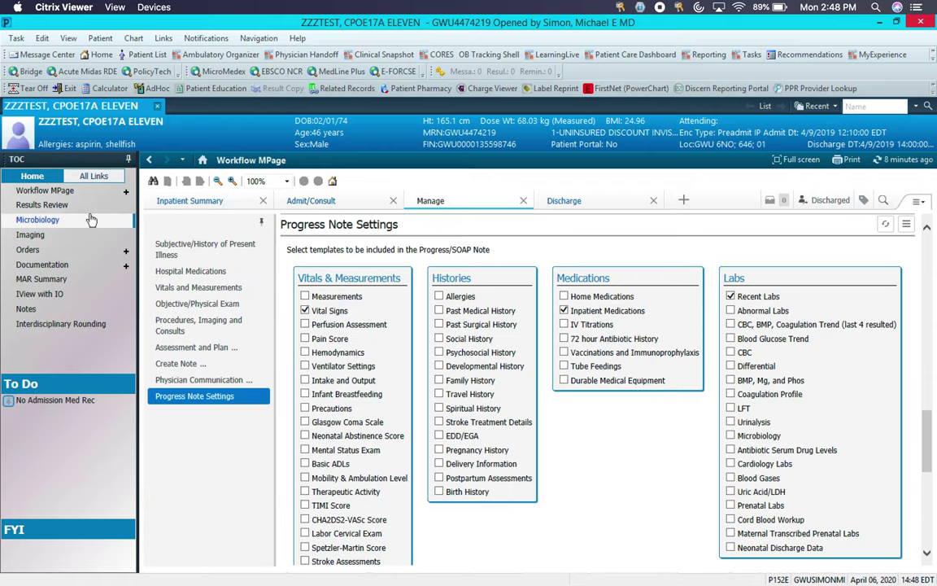
pyautogui.click(42, 205)
# - Browse Recent Results, Vital Signs, Laboratory, Imaging and Pathology tabs, ending on Imaging
pyautogui.click(187, 207)
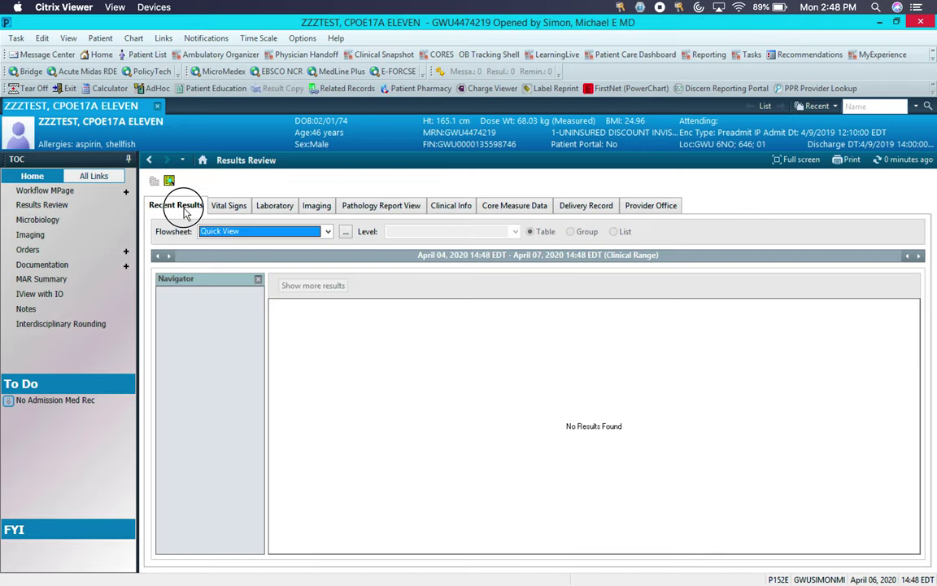
pyautogui.click(232, 205)
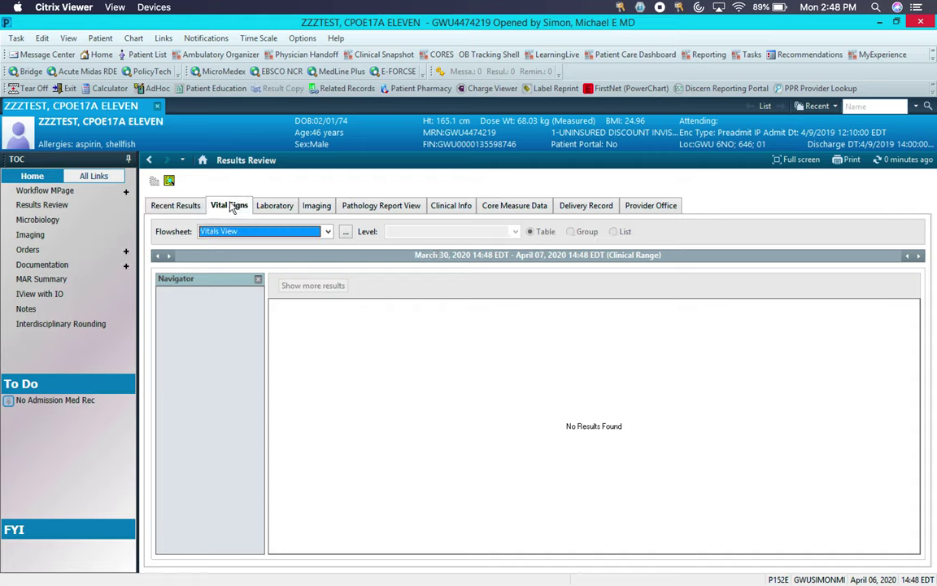
pyautogui.click(272, 207)
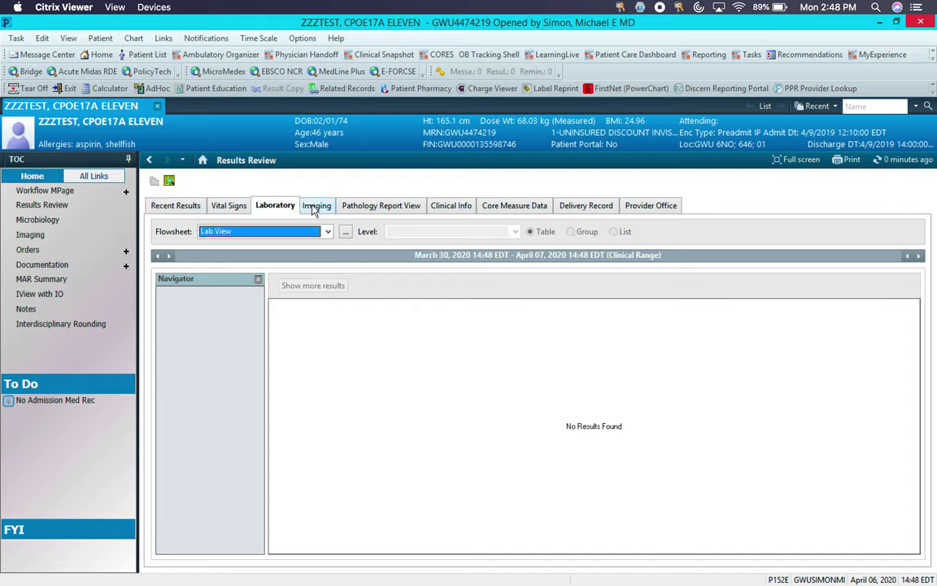
pyautogui.click(315, 209)
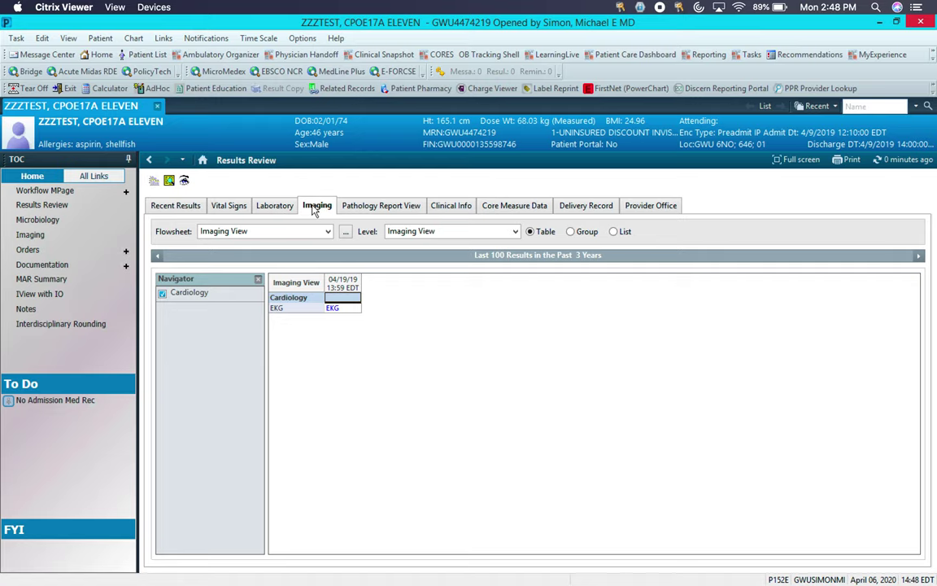
pyautogui.click(363, 208)
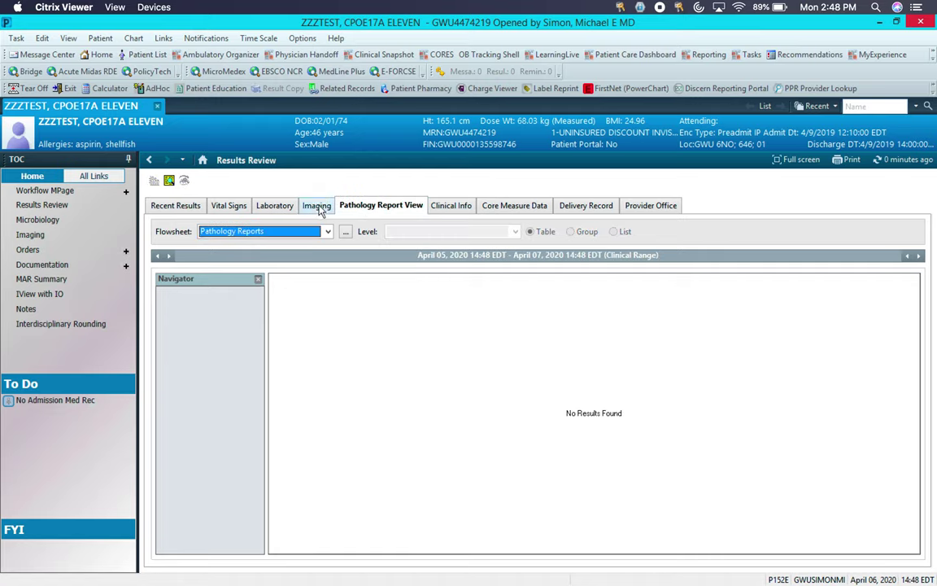
pyautogui.click(320, 208)
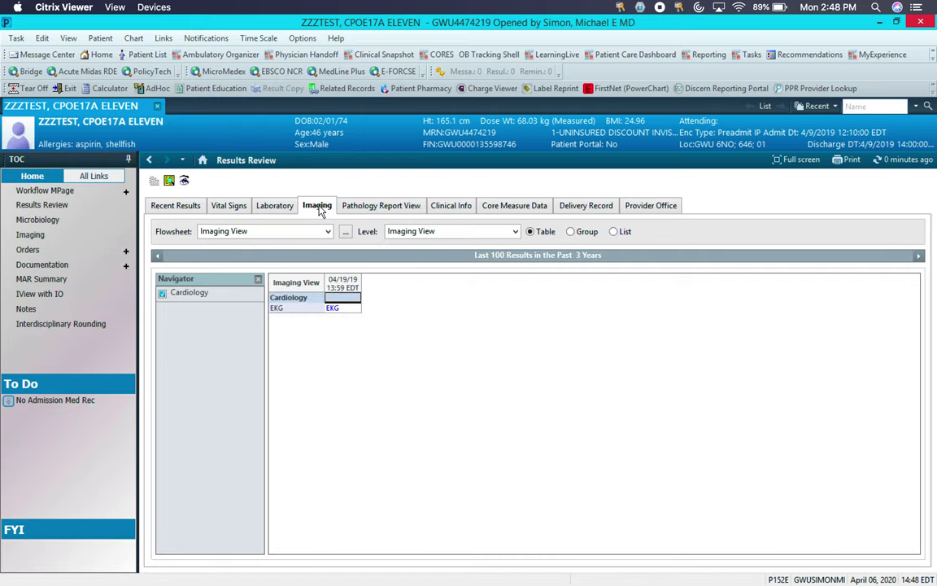
# - View the 04/19/19 EKG's MUSE_EKG.pdf attachment and close it
pyautogui.doubleClick(338, 313)
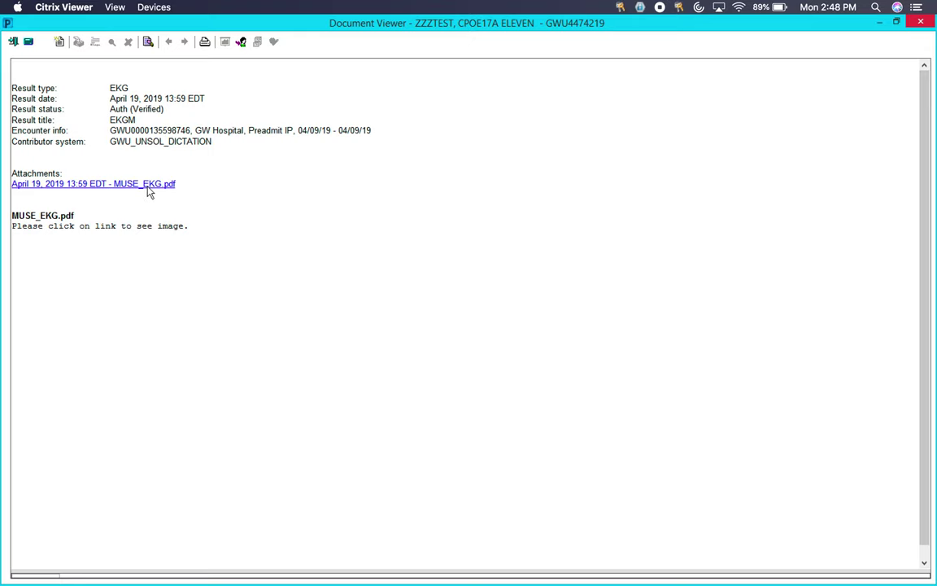
pyautogui.click(98, 183)
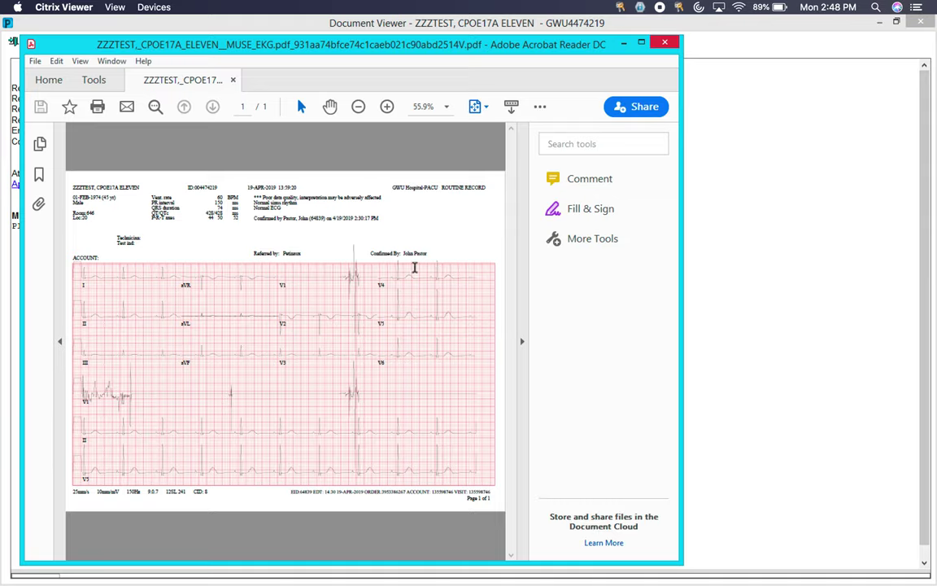
pyautogui.click(666, 42)
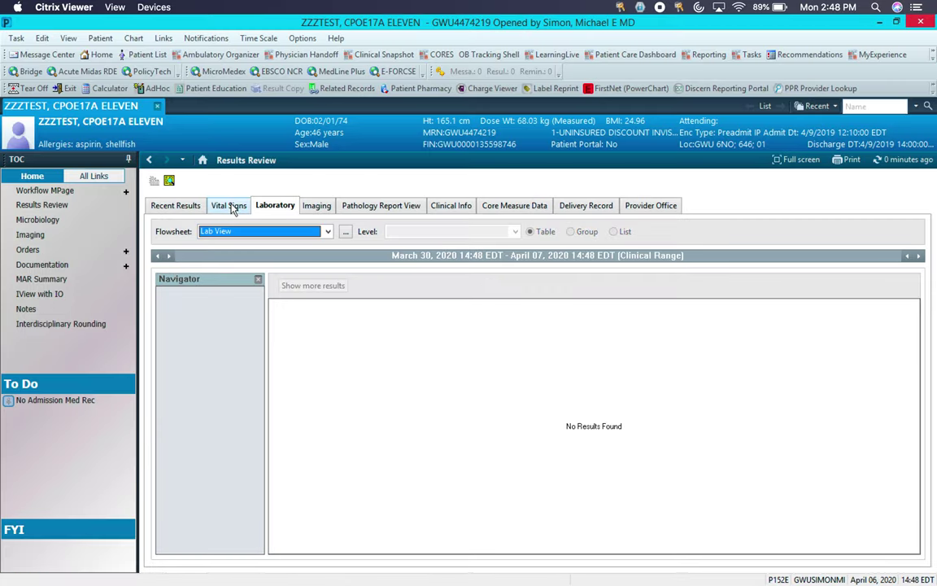
# - Widen the Laboratory results search to start in 2018, covering March 30, 2018 to April 07, 2020
pyautogui.click(236, 208)
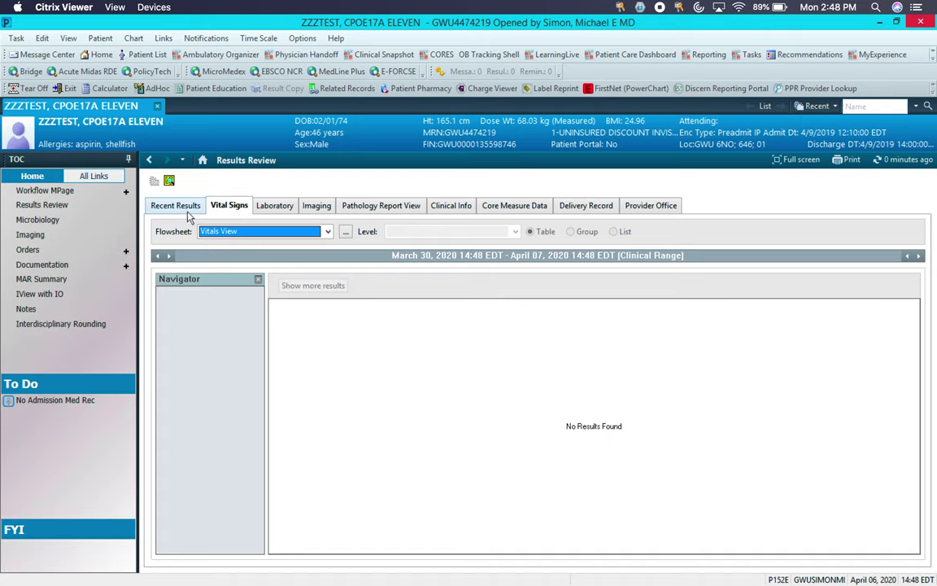
pyautogui.click(273, 210)
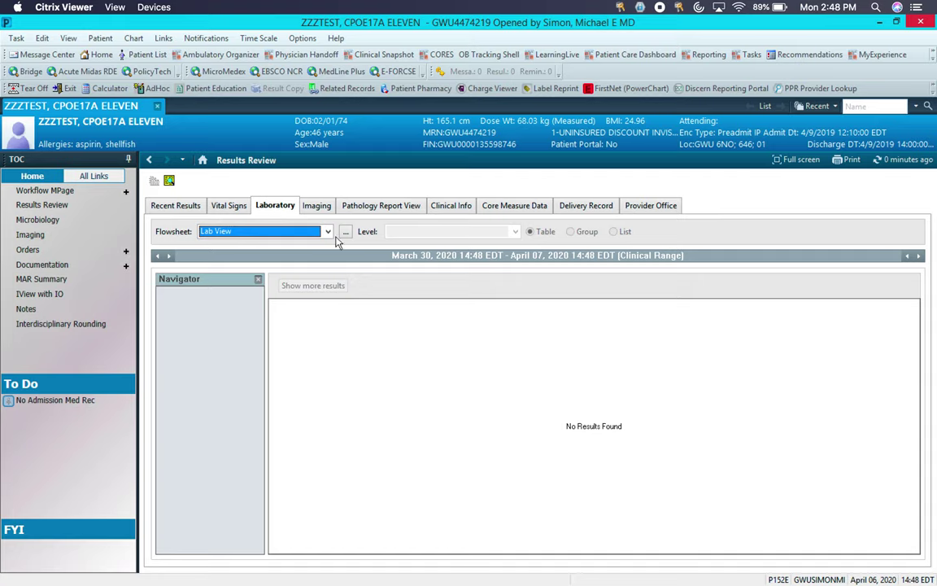
pyautogui.rightClick(407, 258)
pyautogui.click(427, 260)
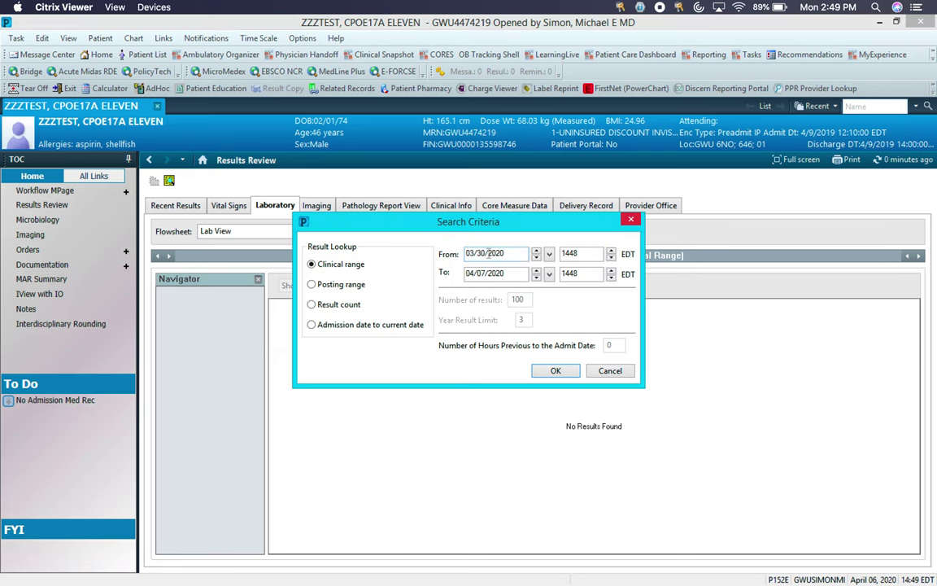
pyautogui.click(492, 253)
pyautogui.click(556, 370)
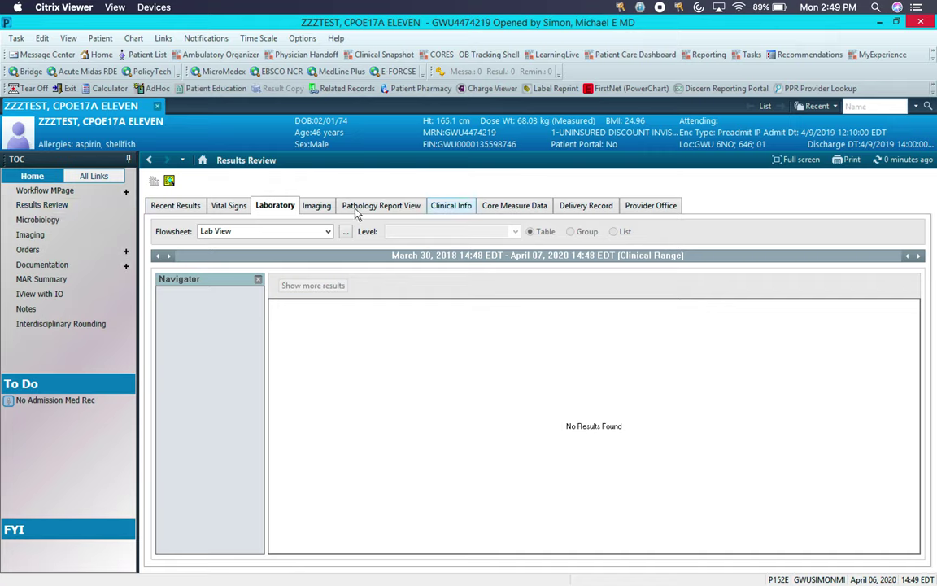
# - Cycle through the Recent Results, Vital Signs, Laboratory and Imaging result tabs
pyautogui.click(313, 207)
pyautogui.click(221, 207)
pyautogui.click(185, 207)
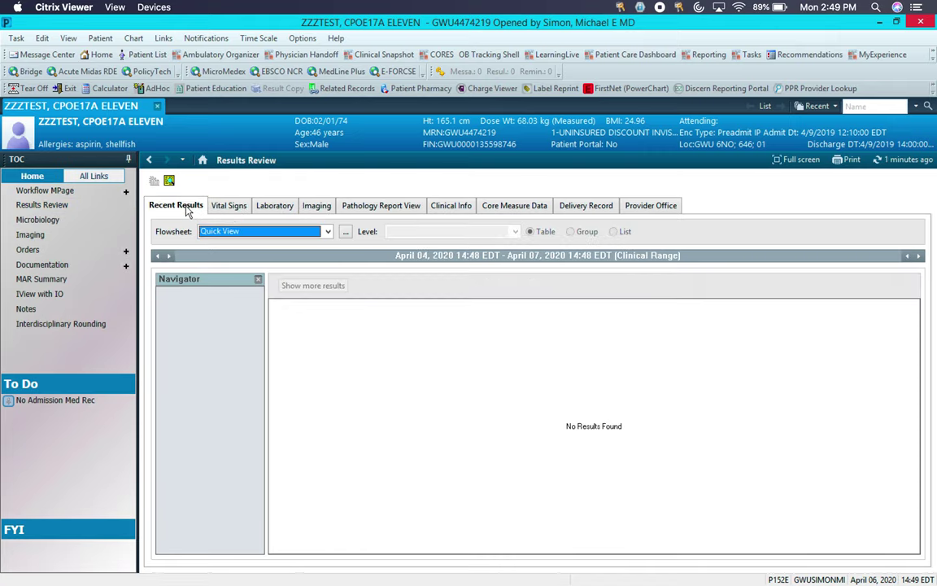
pyautogui.click(226, 206)
pyautogui.click(275, 206)
pyautogui.click(316, 208)
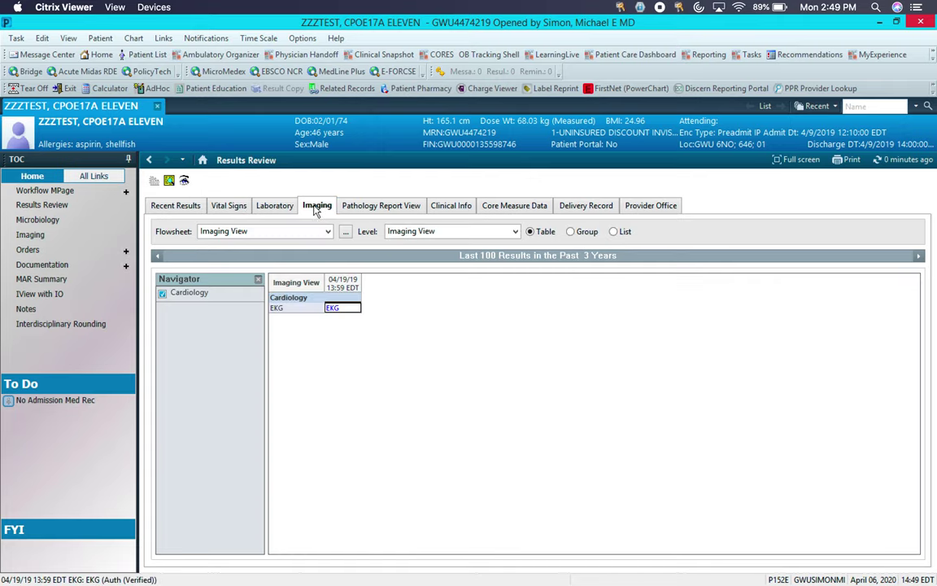
# - Check the Microbiology page, then view the Imaging page via Results Review
pyautogui.click(38, 221)
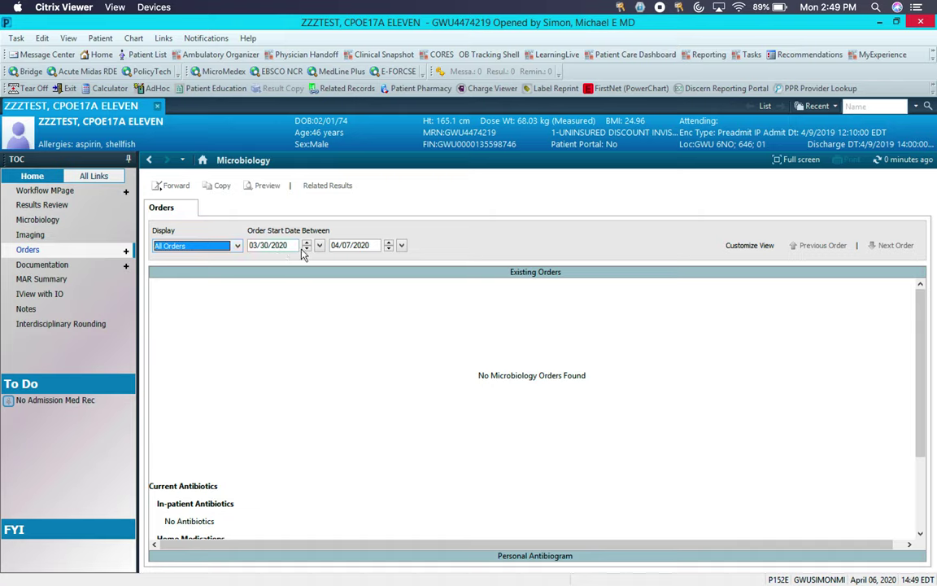
pyautogui.click(33, 234)
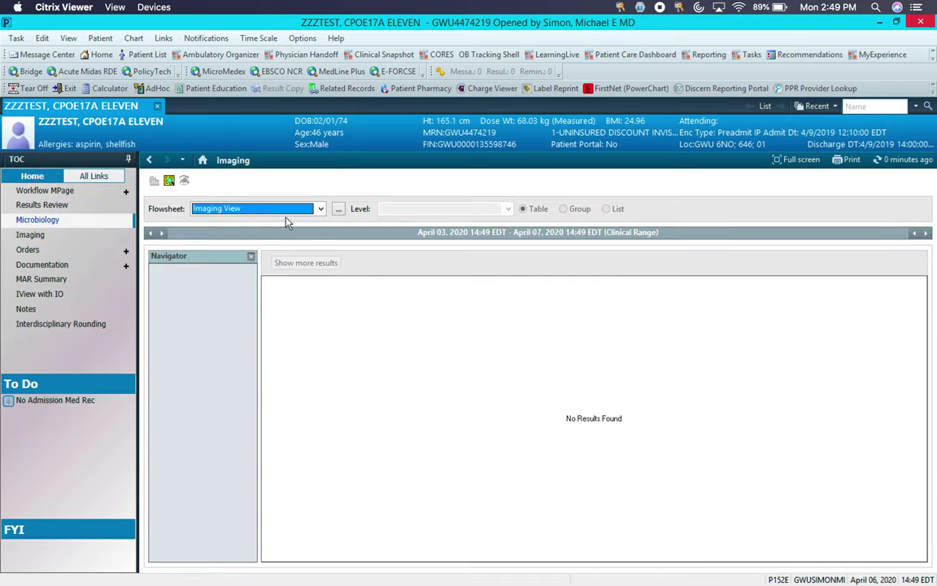
pyautogui.click(45, 204)
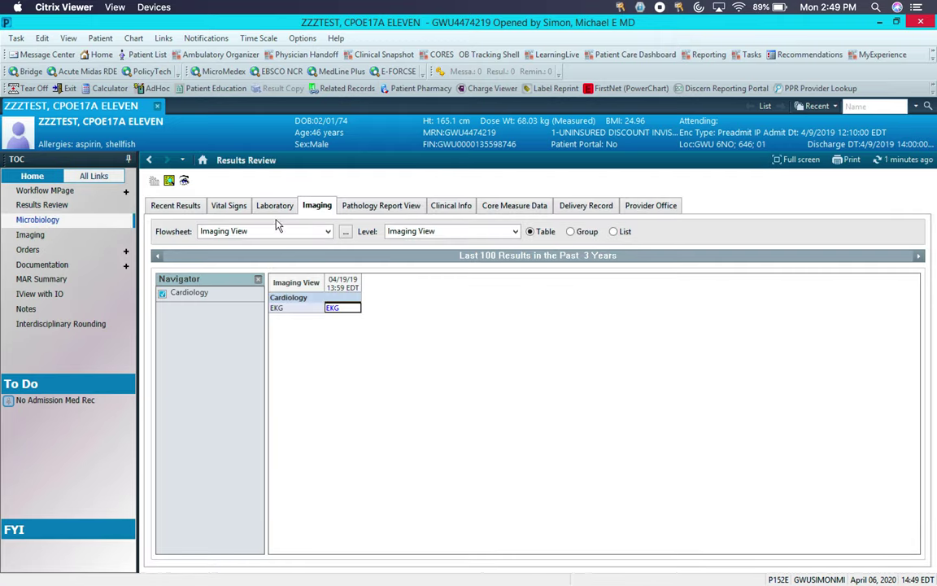
pyautogui.click(49, 237)
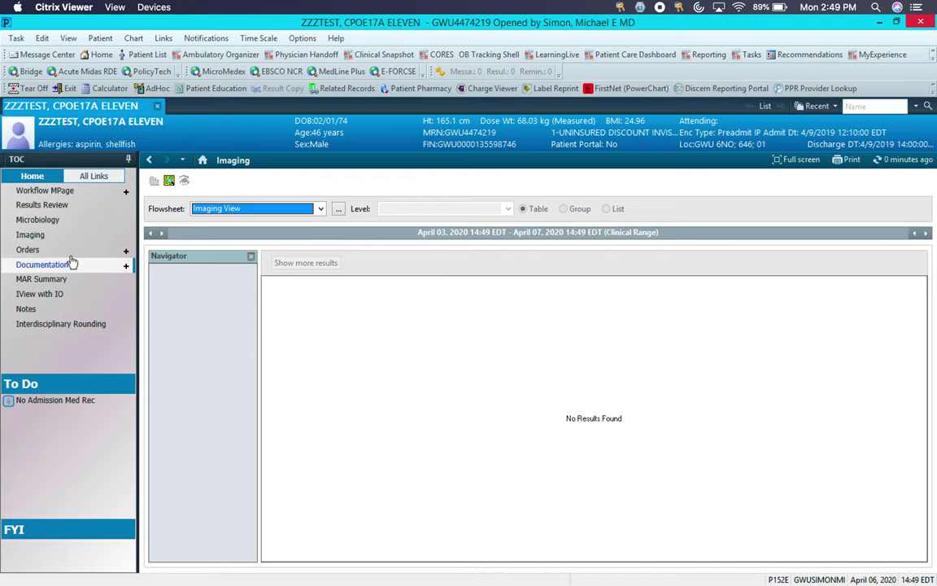
# - Go from Documentation to the MAR Summary for April 01–06, 2020
pyautogui.click(42, 266)
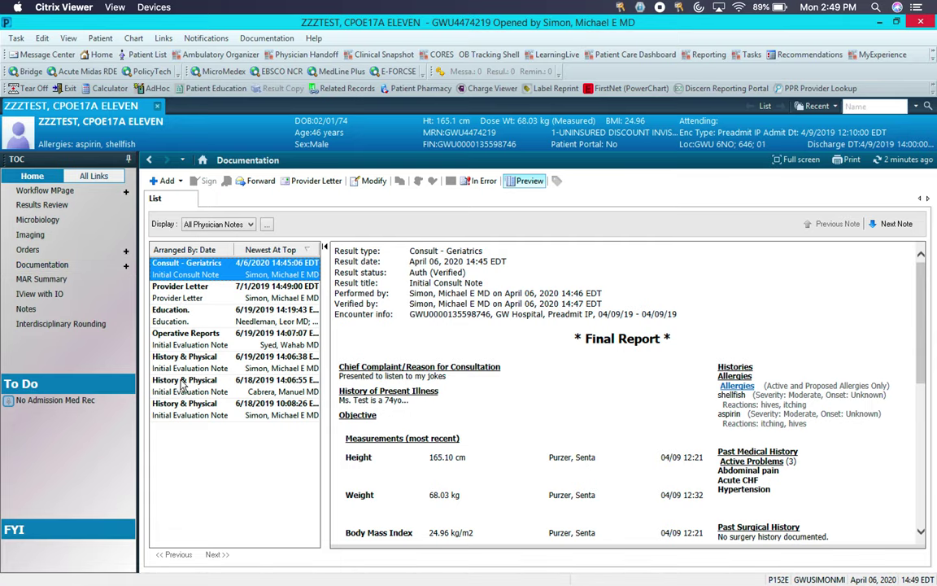
pyautogui.click(37, 279)
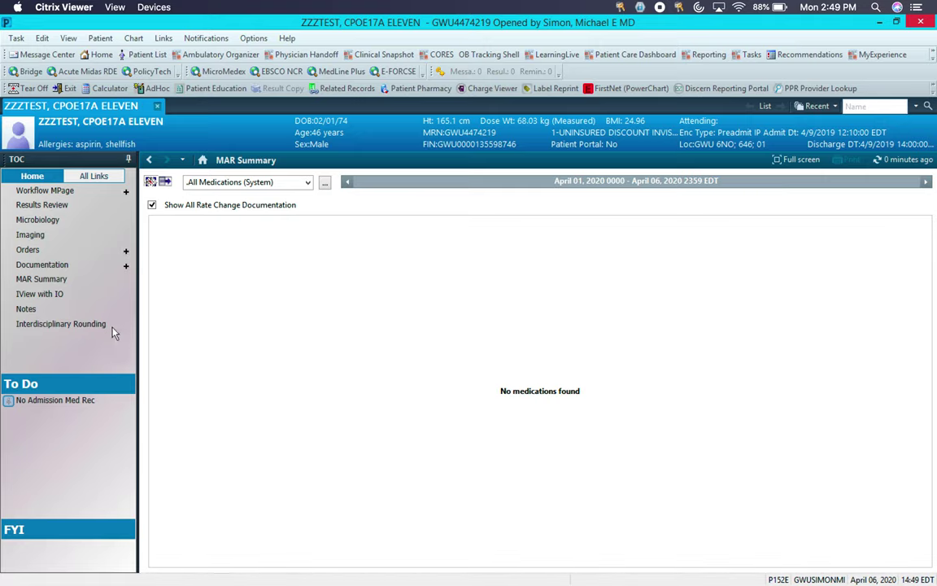
# - Browse Notes and Clinical Documents, then show All notes in the Documentation list
pyautogui.click(55, 309)
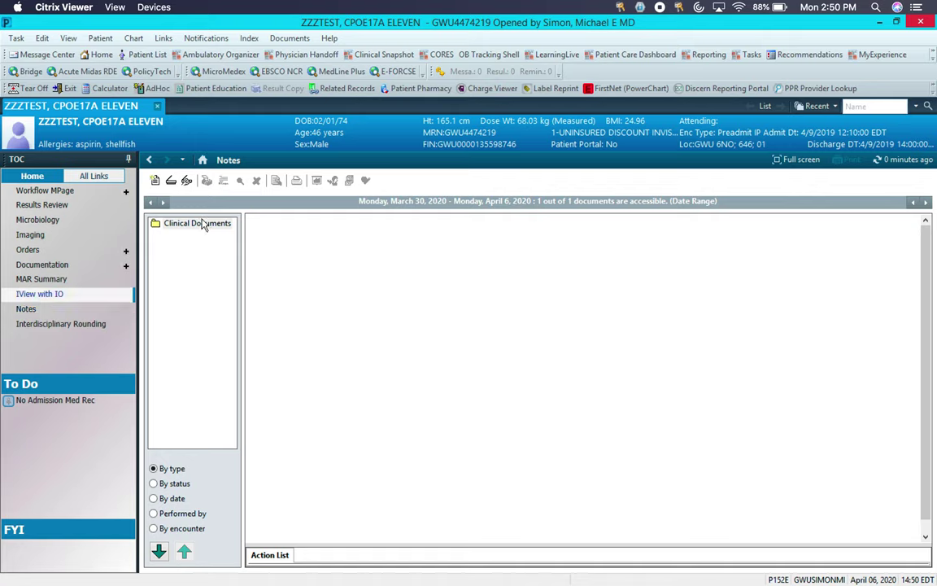
pyautogui.click(202, 225)
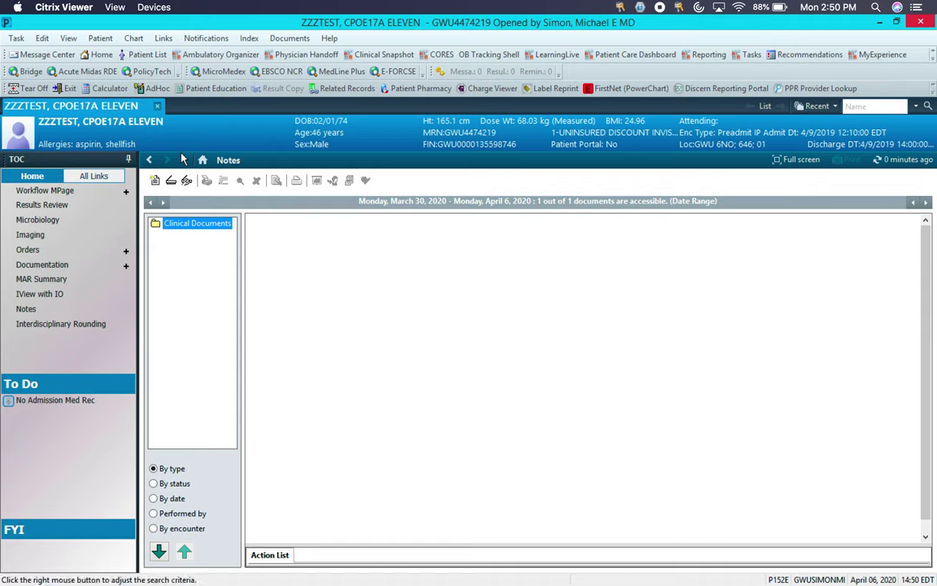
pyautogui.click(66, 267)
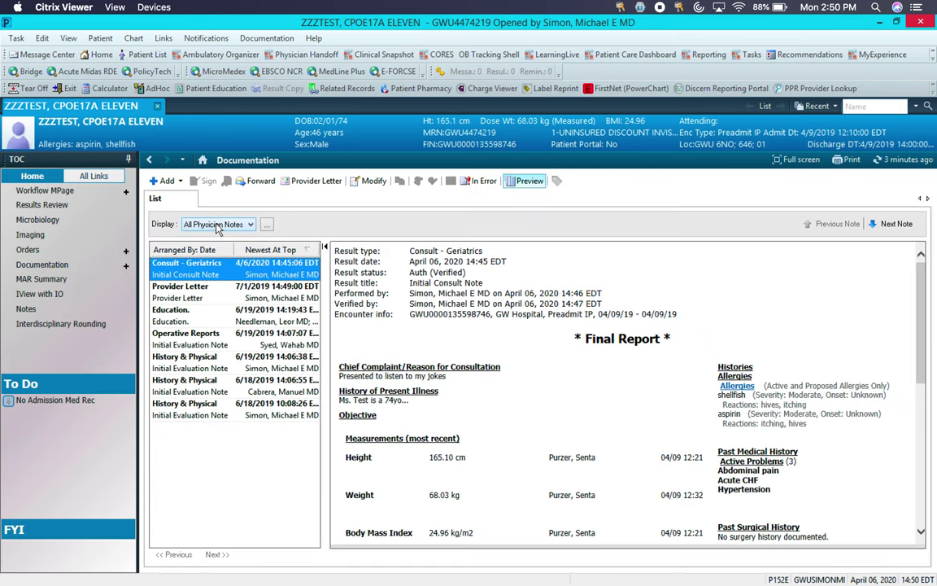
pyautogui.click(224, 225)
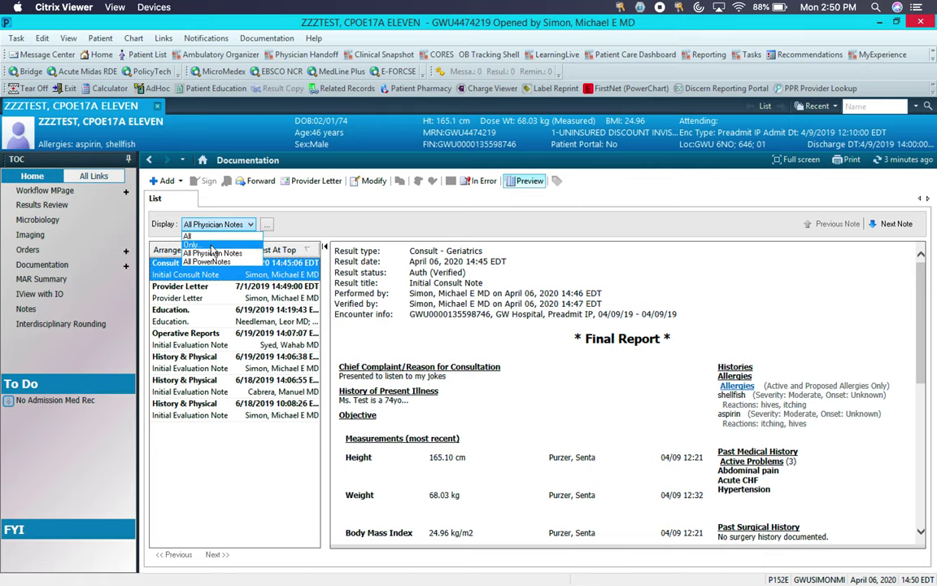
pyautogui.click(195, 236)
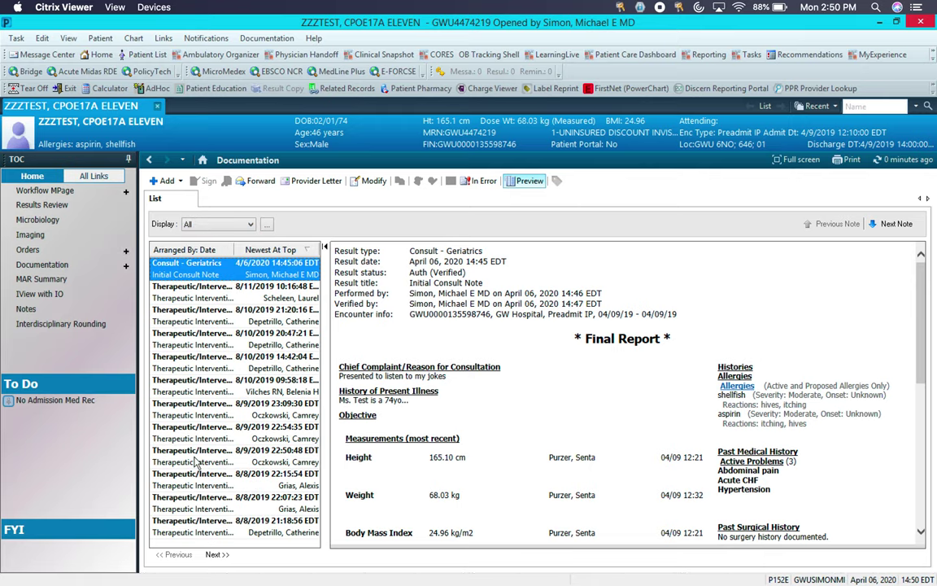
# - Preview the 8/9/2019 therapy group note, then filter back to All Physician Notes
pyautogui.click(206, 404)
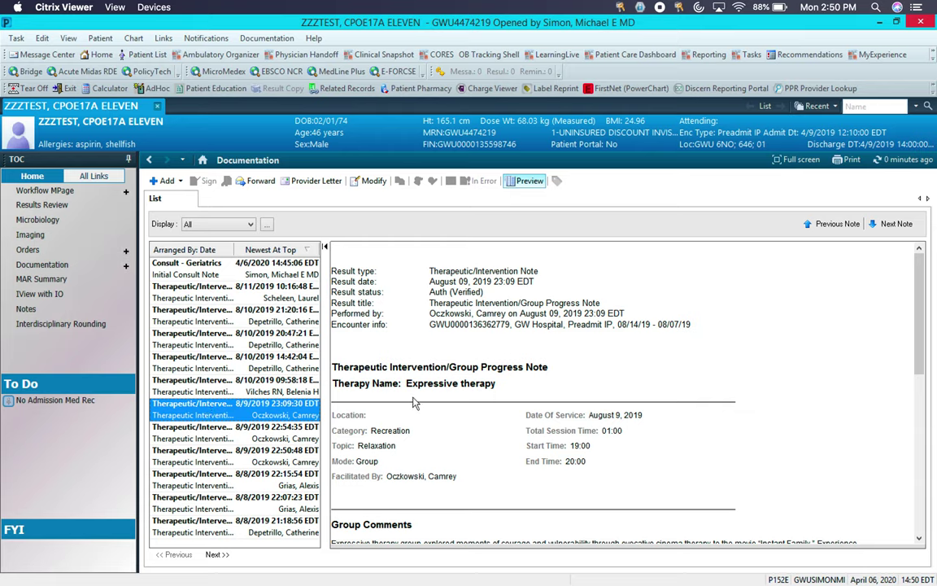
pyautogui.scroll(-10, 415, 403)
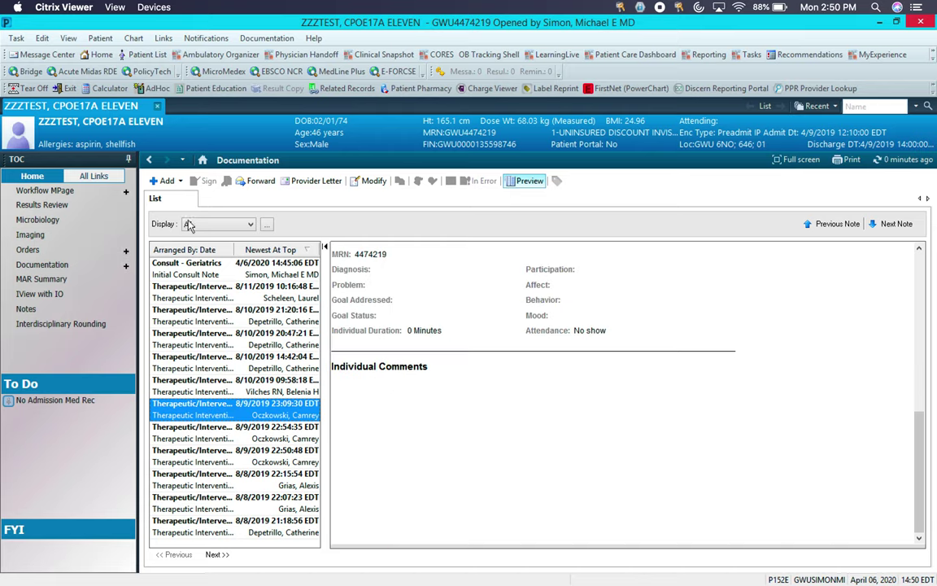
pyautogui.click(216, 227)
pyautogui.click(203, 252)
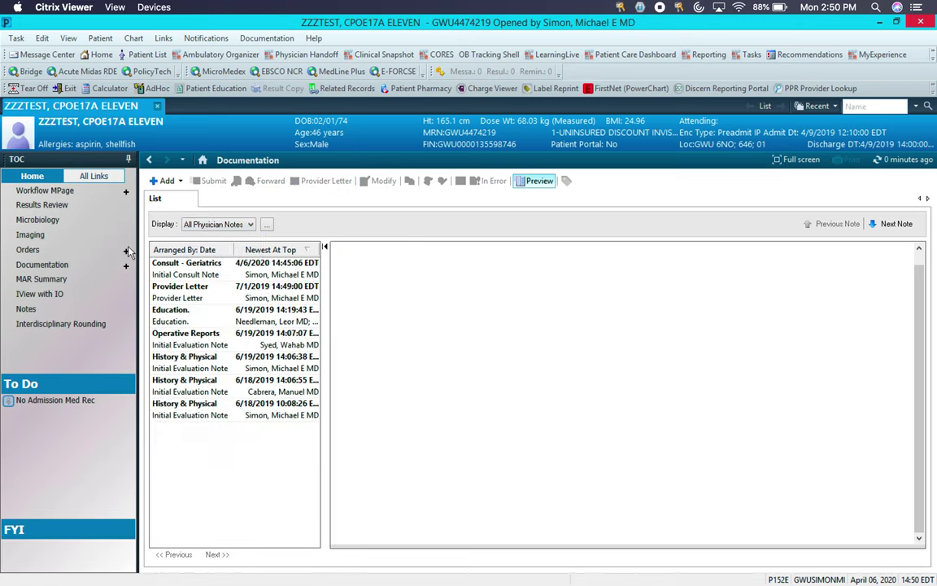
# - Start adding new orders, confirming ordering on a discharged patient
pyautogui.click(29, 251)
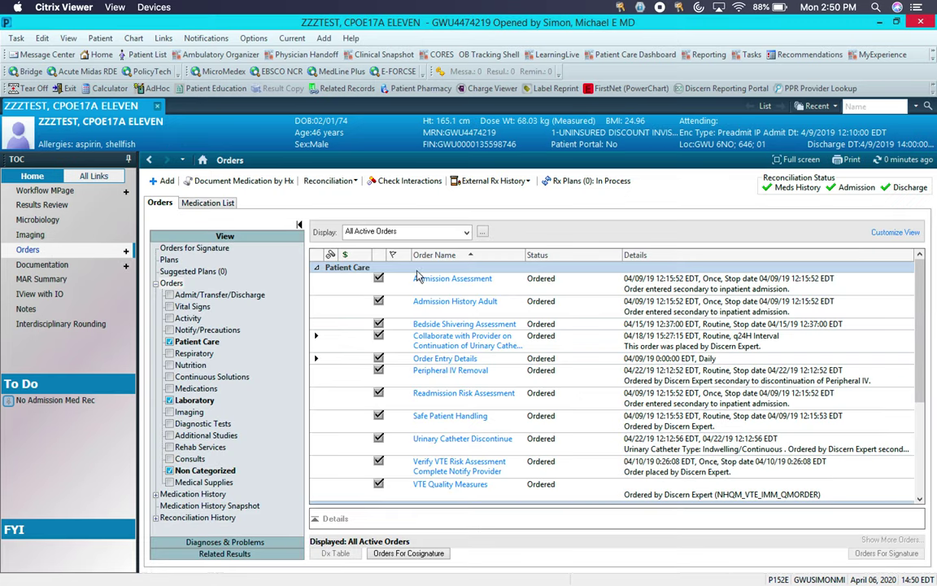
pyautogui.click(165, 183)
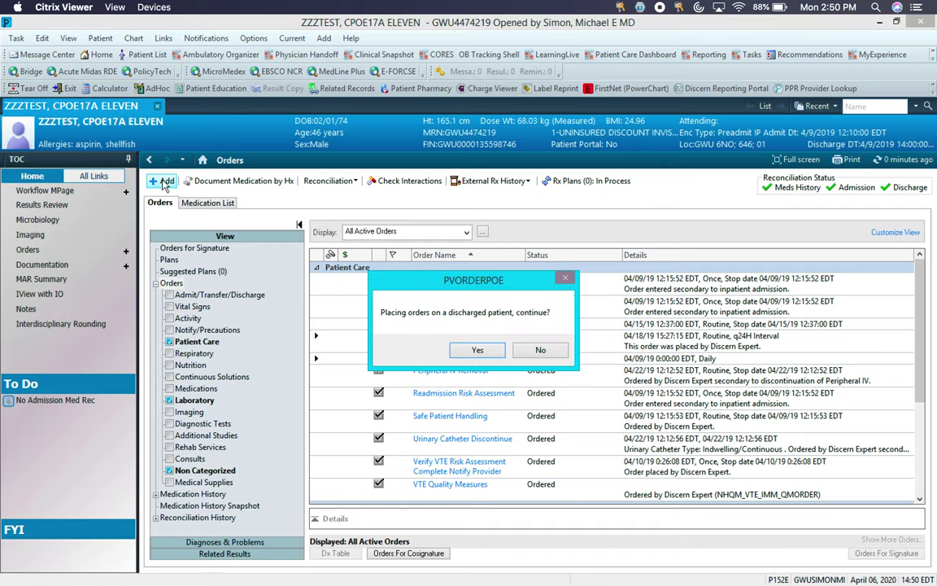
pyautogui.click(477, 350)
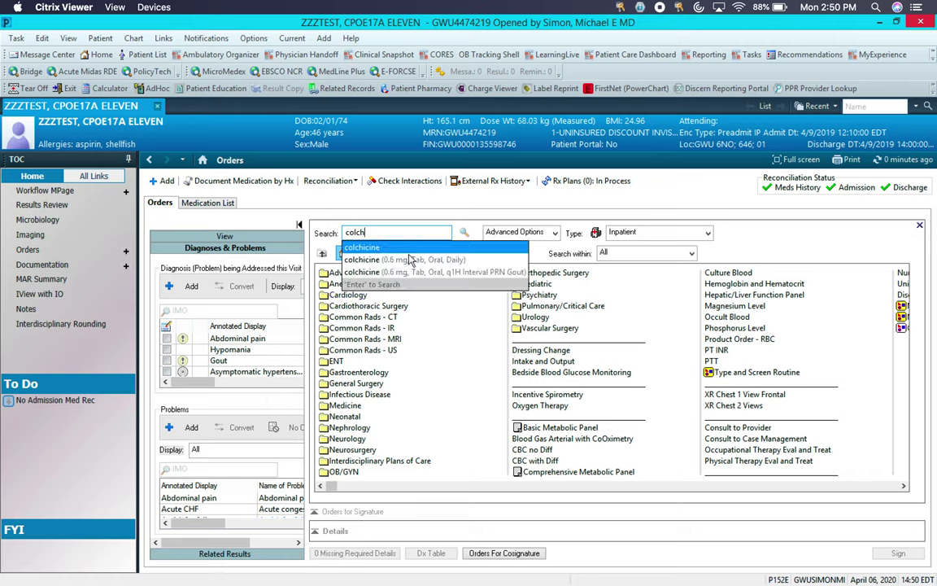
# - Add colchicine 0.6 mg daily and a nursing communication to give ice chips, then search for CBC
pyautogui.click(407, 258)
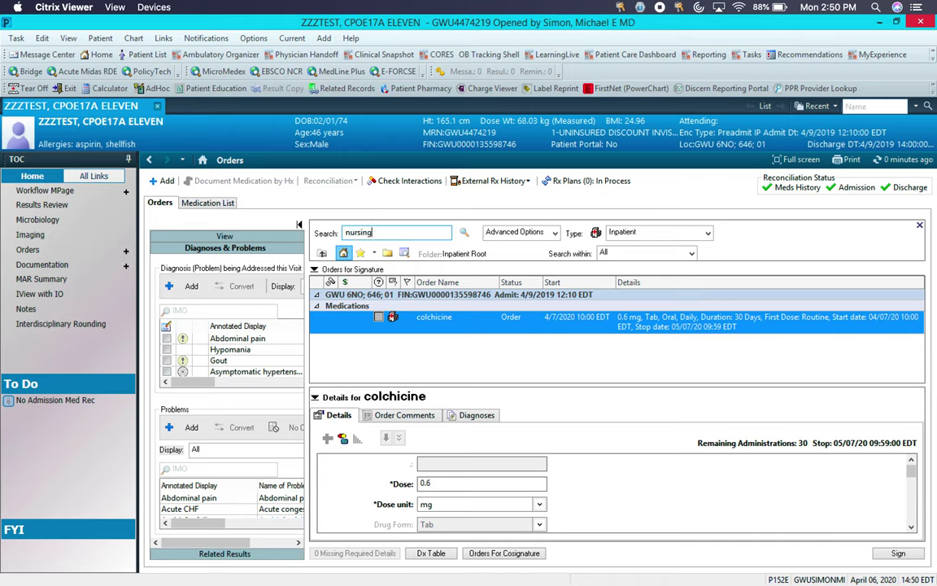
pyautogui.click(407, 246)
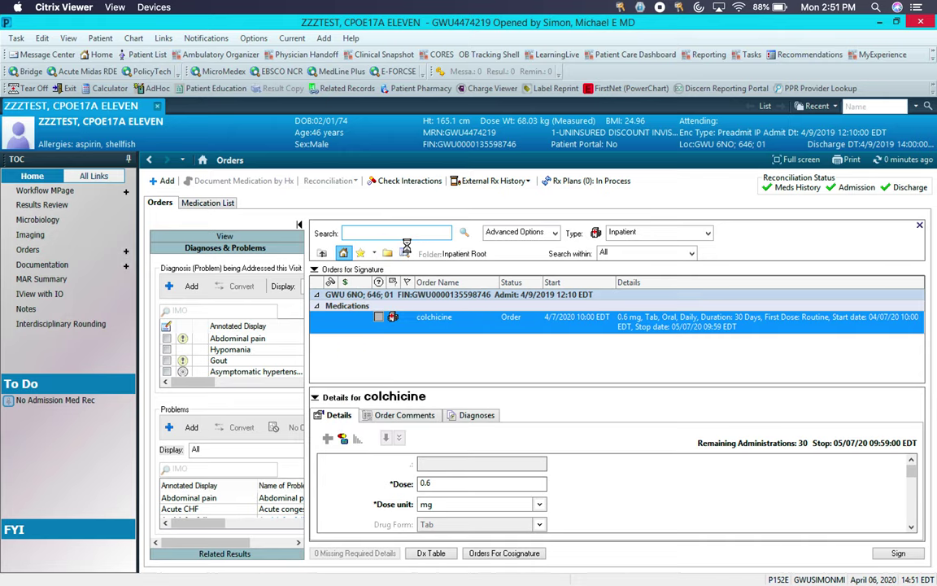
pyautogui.click(478, 506)
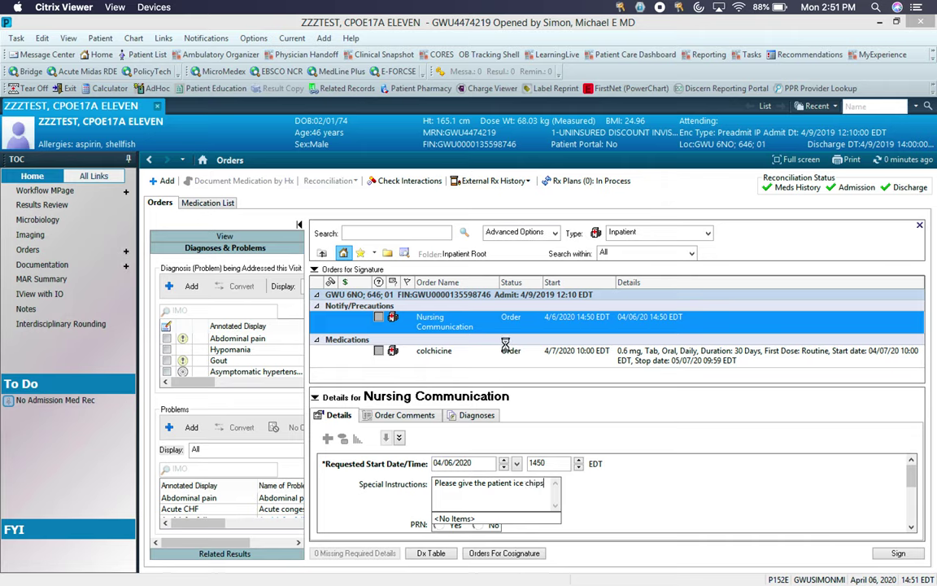
pyautogui.click(458, 317)
pyautogui.click(523, 361)
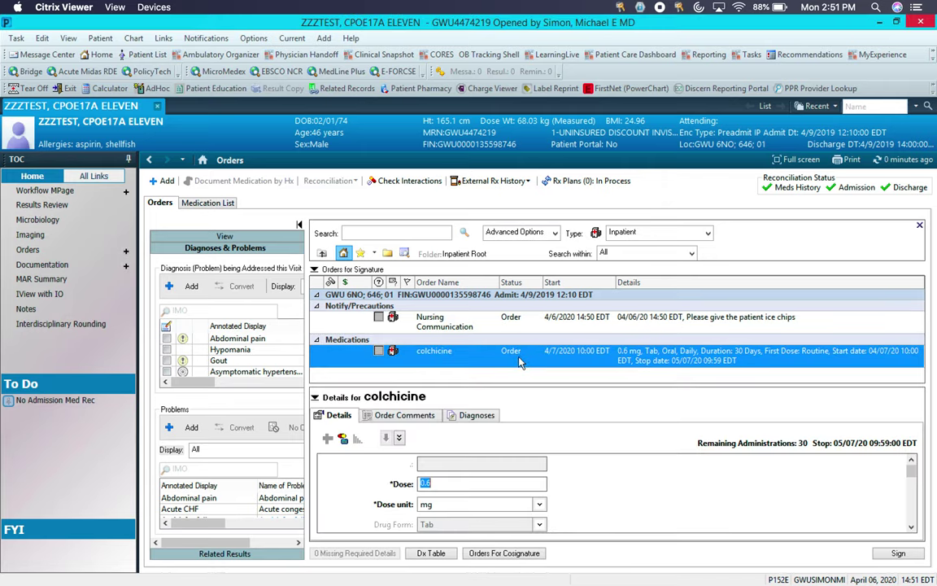
pyautogui.click(396, 232)
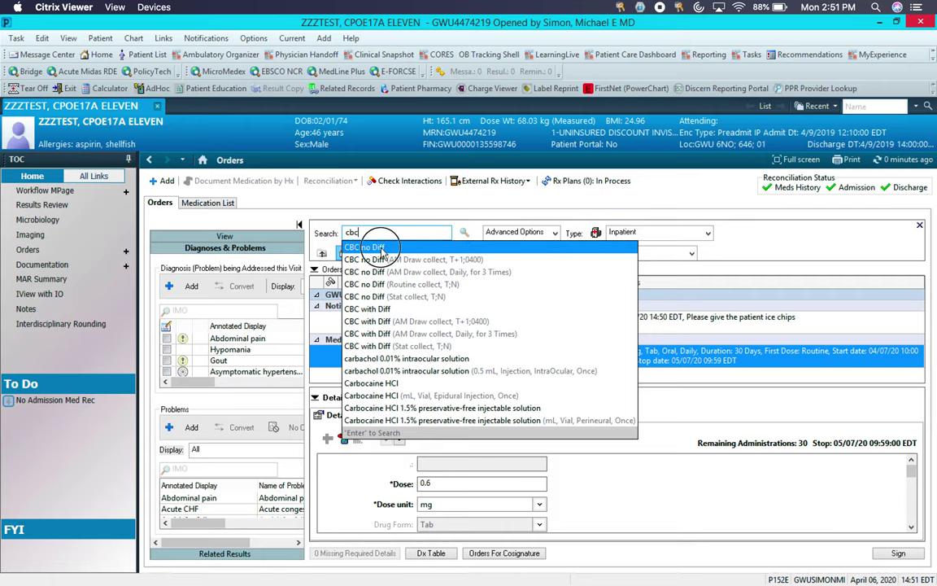
# - Add a stat-collect CBC no Diff and sign, acknowledging the Historical Encounter alerts
pyautogui.press('Return')
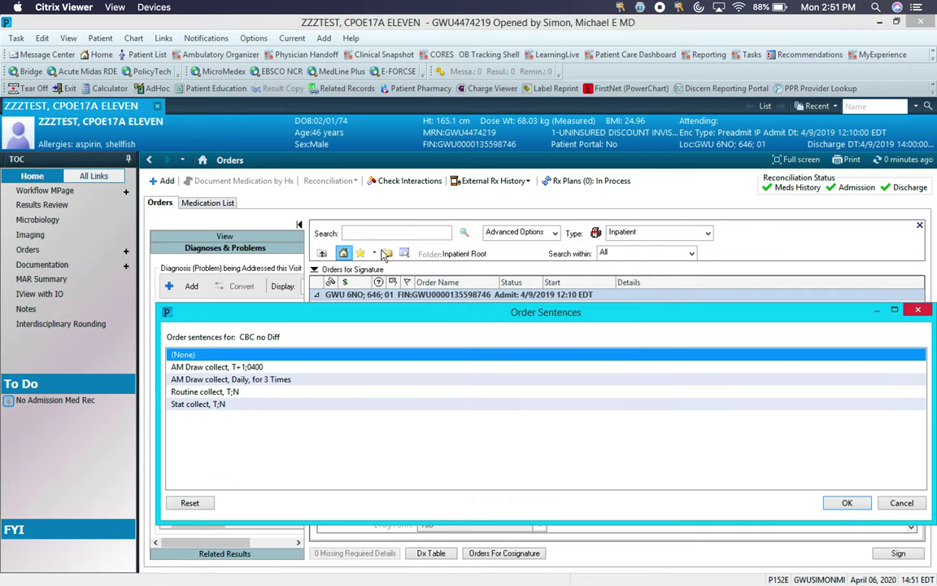
pyautogui.doubleClick(204, 405)
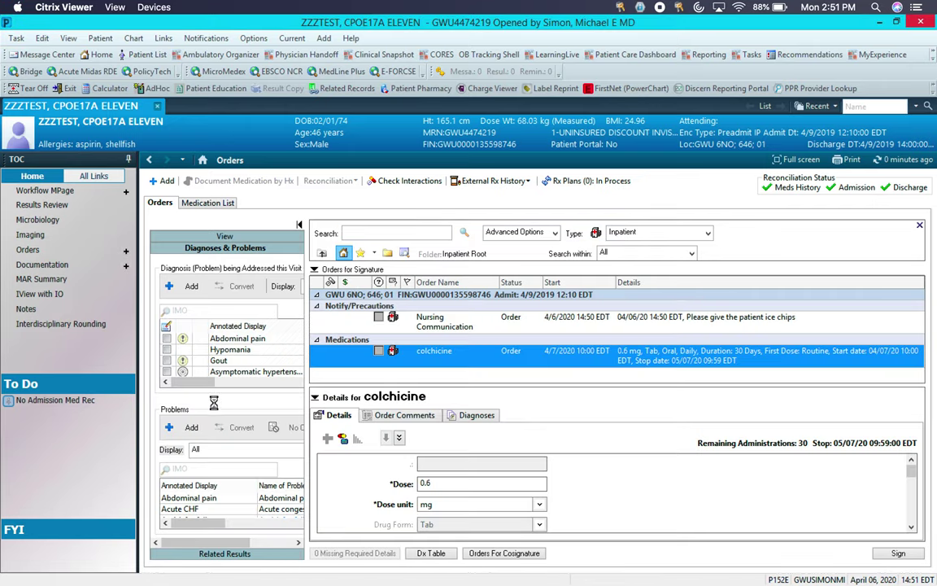
pyautogui.click(896, 553)
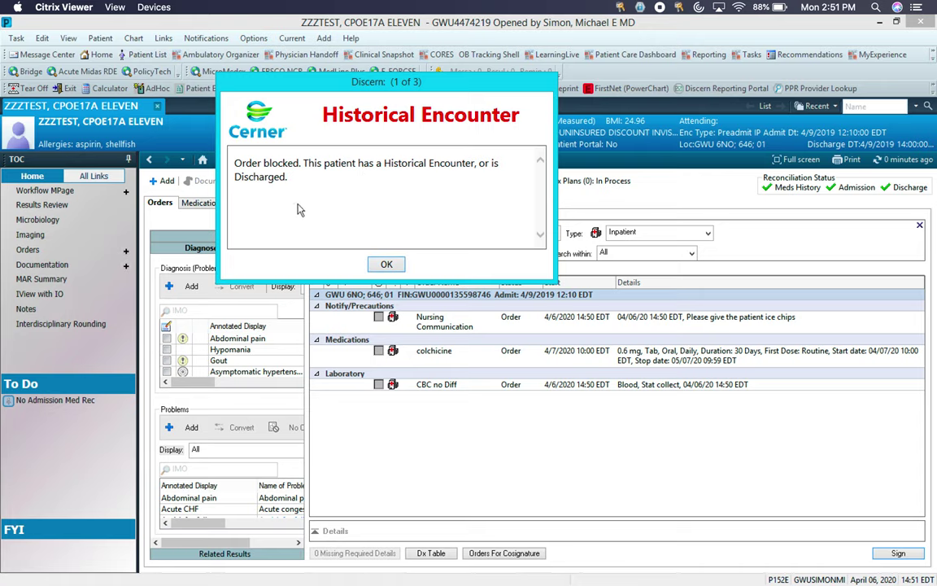
pyautogui.click(388, 265)
pyautogui.click(388, 266)
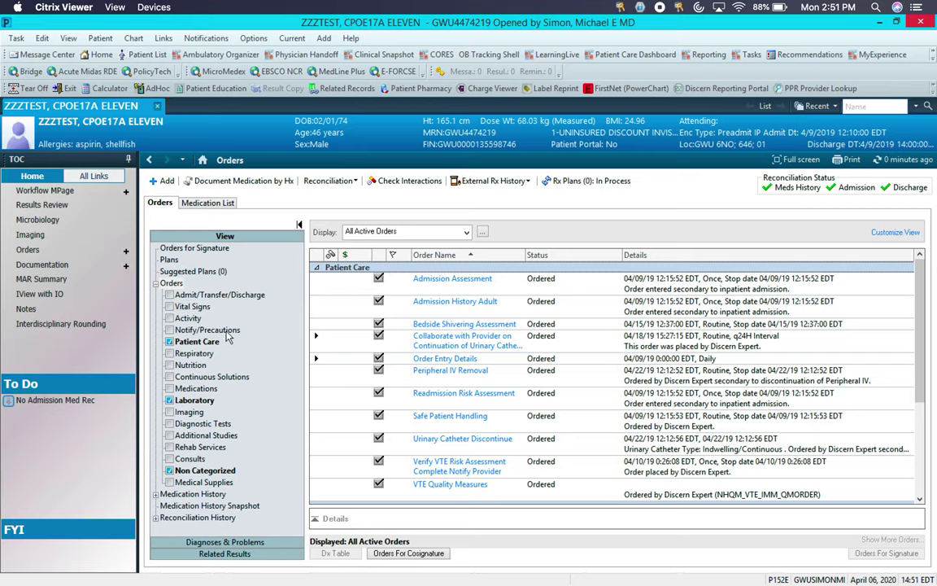
pyautogui.click(194, 400)
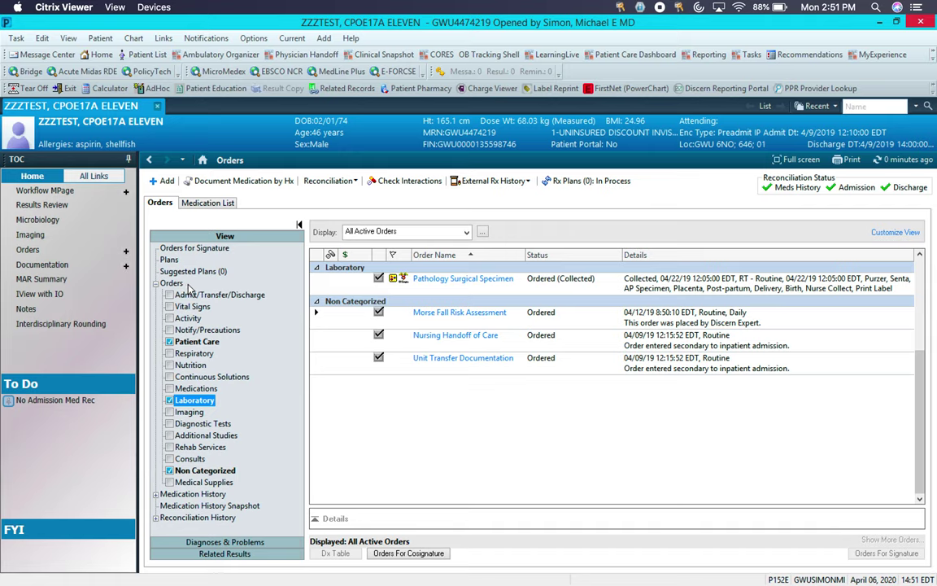
pyautogui.click(367, 234)
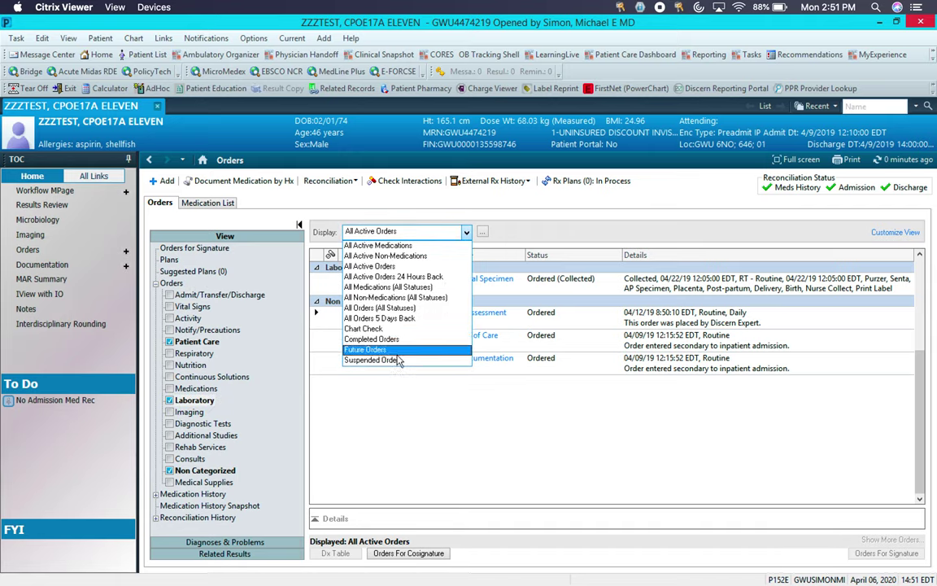
pyautogui.click(386, 231)
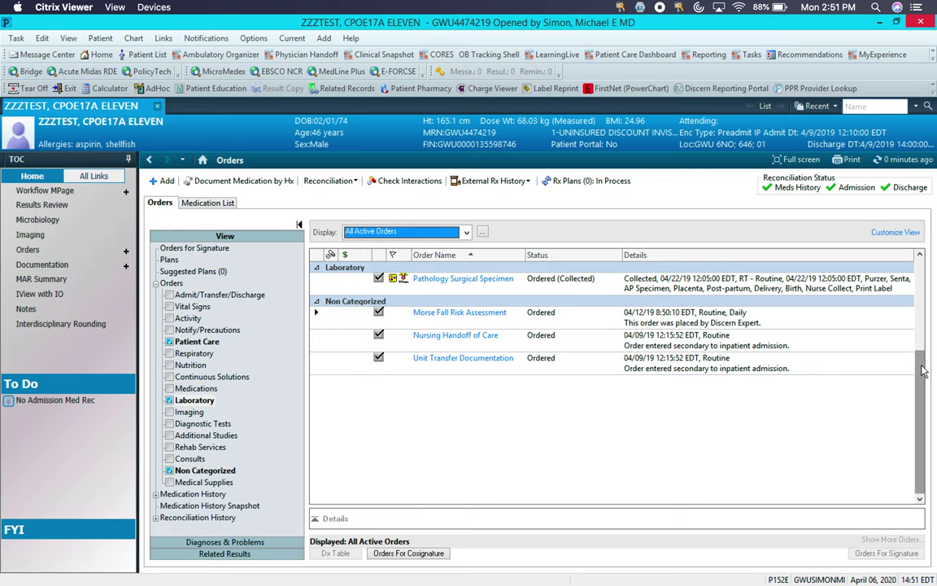
pyautogui.moveTo(920, 367); pyautogui.dragTo(906, 246)
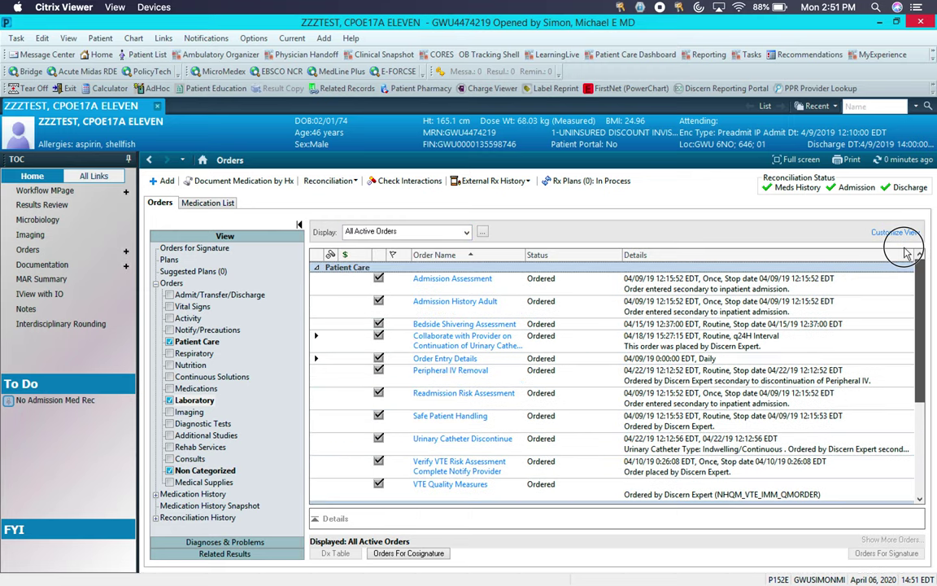
# - Review the MAR Summary, Imaging, Microbiology and Results Review pages
pyautogui.click(47, 278)
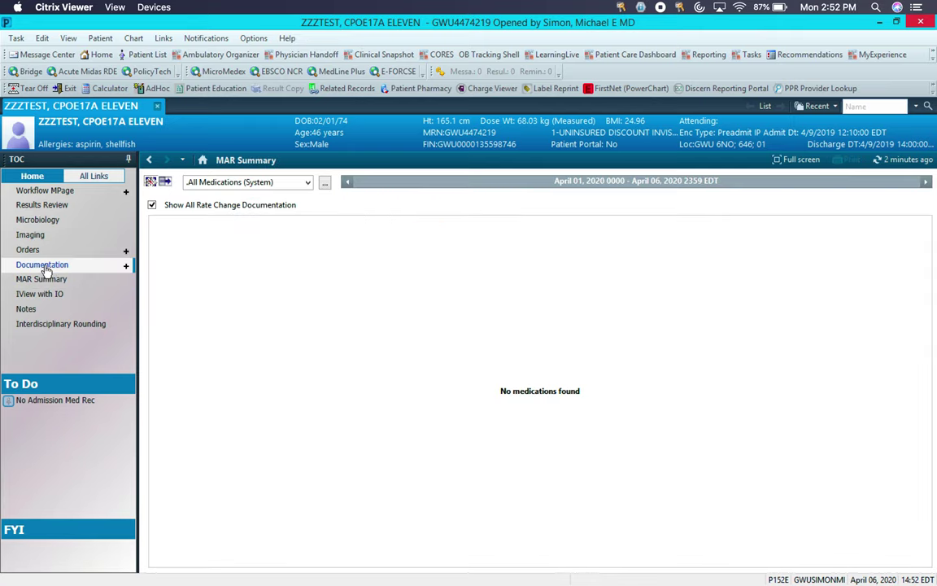
pyautogui.click(42, 251)
pyautogui.click(39, 237)
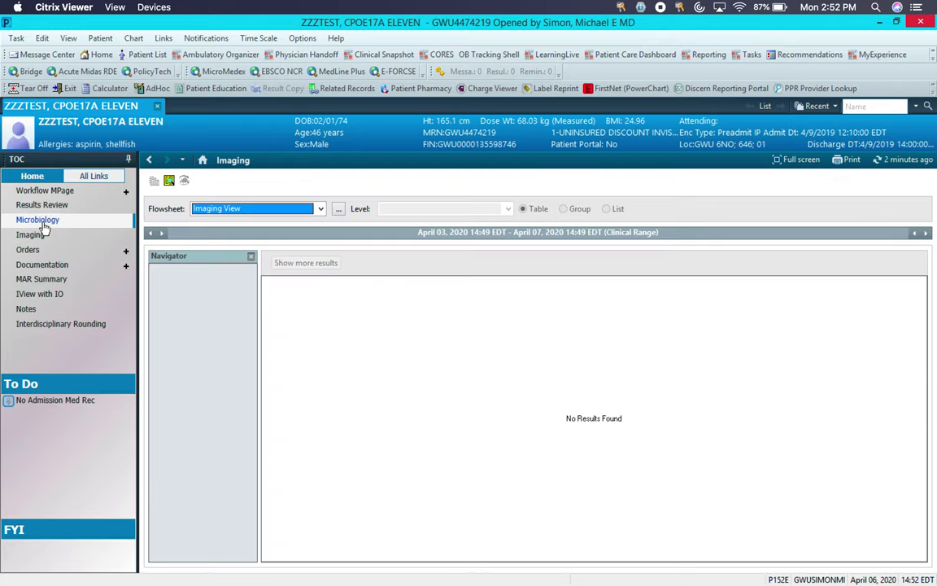
pyautogui.click(40, 218)
pyautogui.click(51, 205)
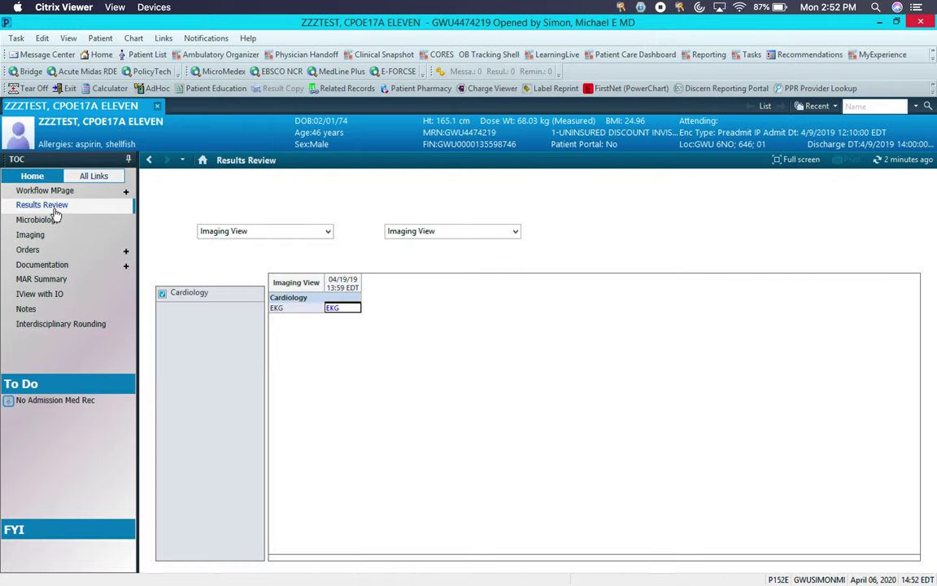
# - Cycle the Recent Results, Vital Signs, Laboratory and Imaging flowsheets, then return to Workflow MPage
pyautogui.click(204, 207)
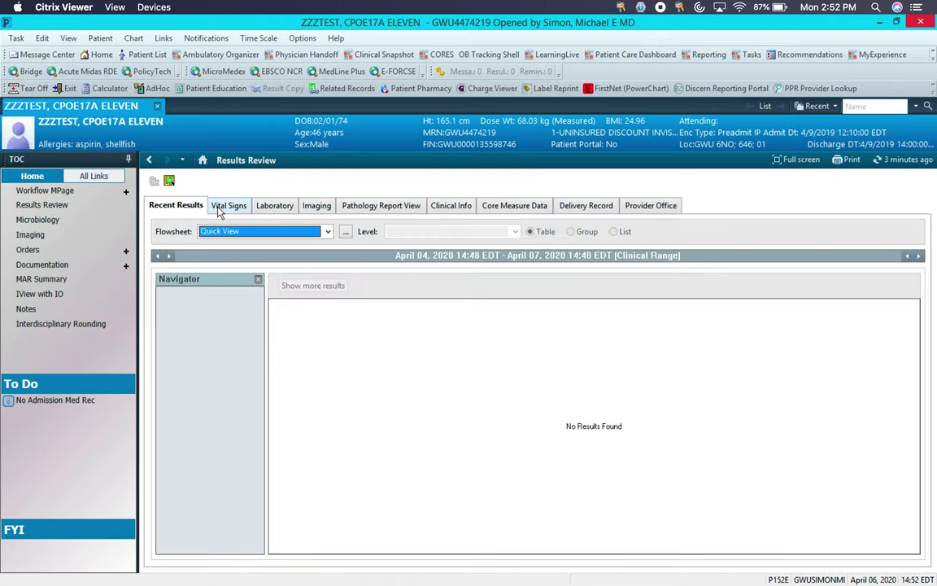
pyautogui.click(222, 207)
pyautogui.click(277, 207)
pyautogui.click(316, 207)
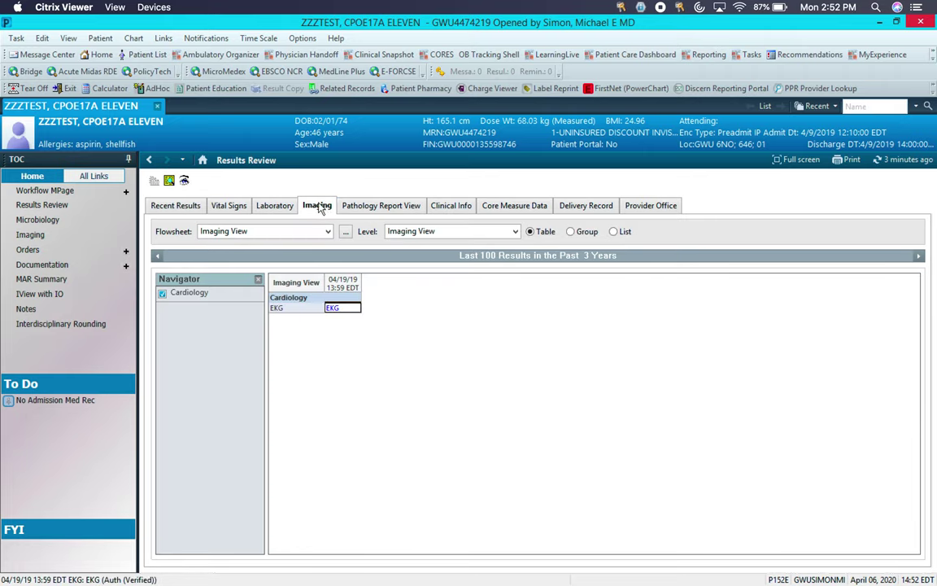
pyautogui.click(232, 207)
pyautogui.click(191, 206)
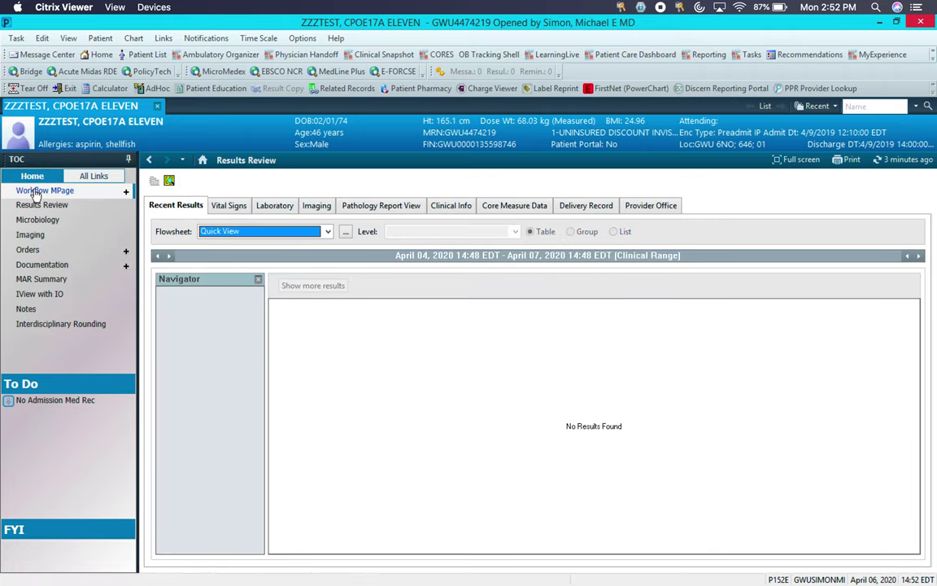
pyautogui.click(40, 190)
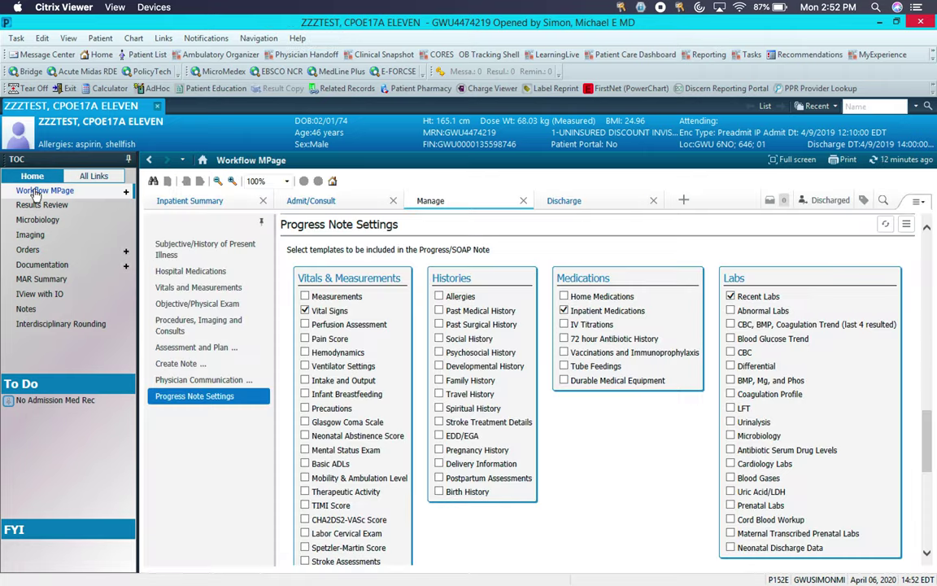
pyautogui.click(338, 207)
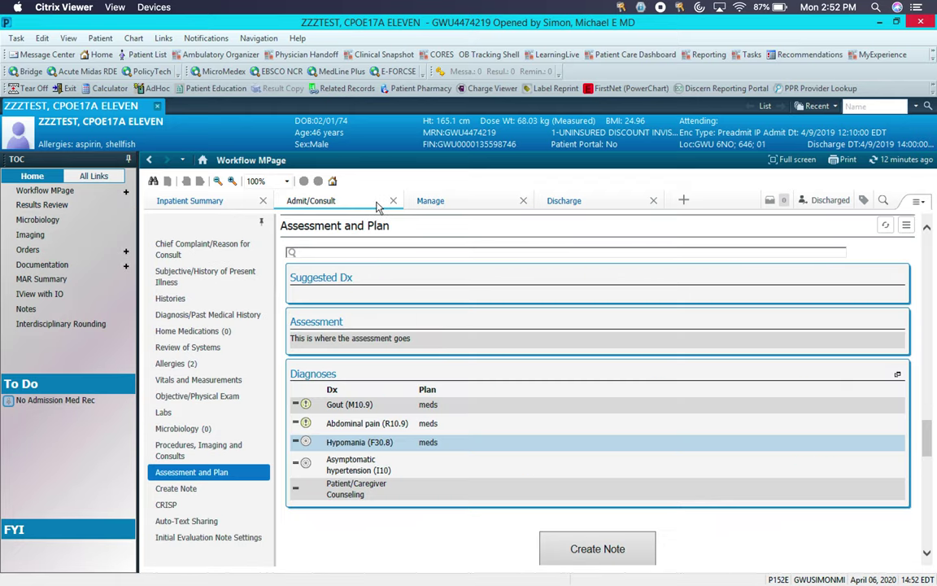
pyautogui.click(451, 206)
pyautogui.click(186, 251)
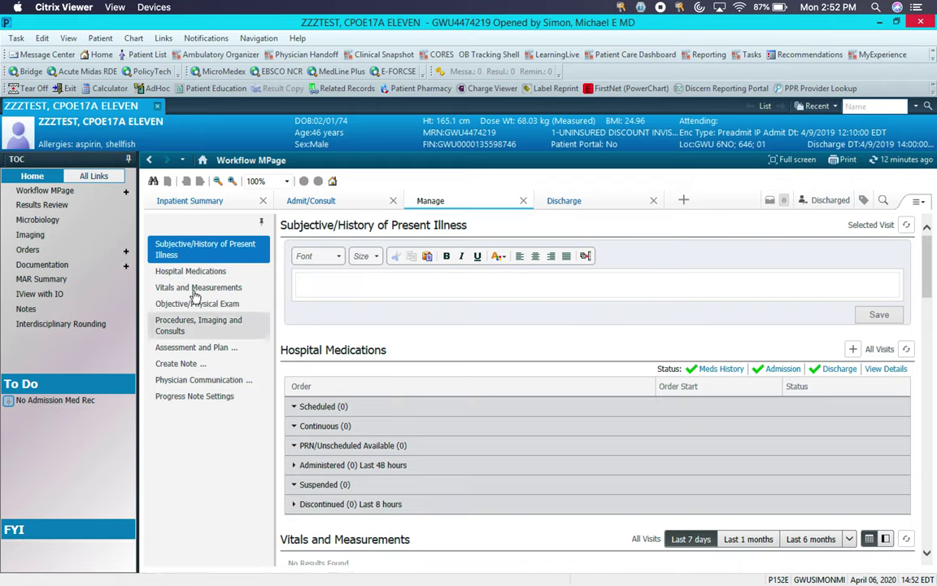
pyautogui.click(186, 363)
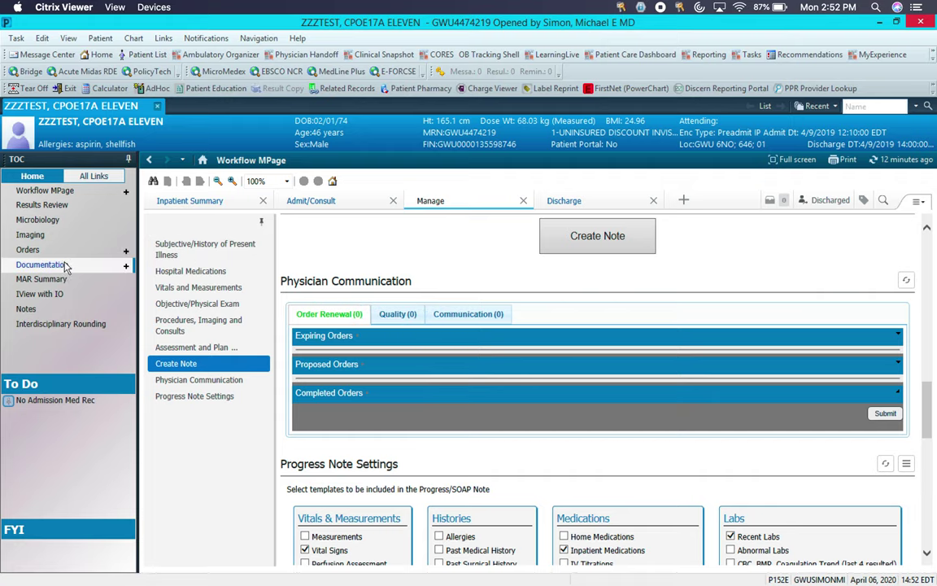
pyautogui.click(66, 266)
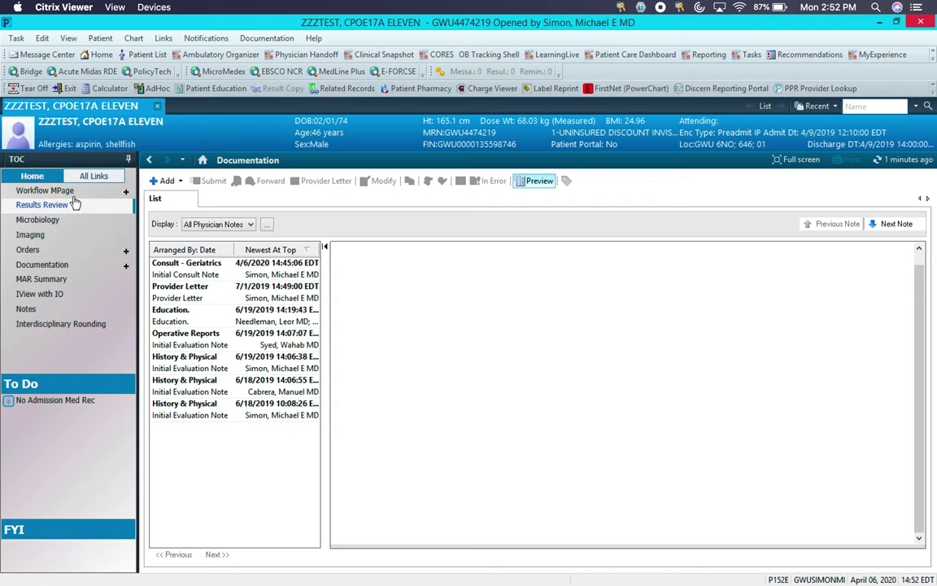
pyautogui.click(49, 190)
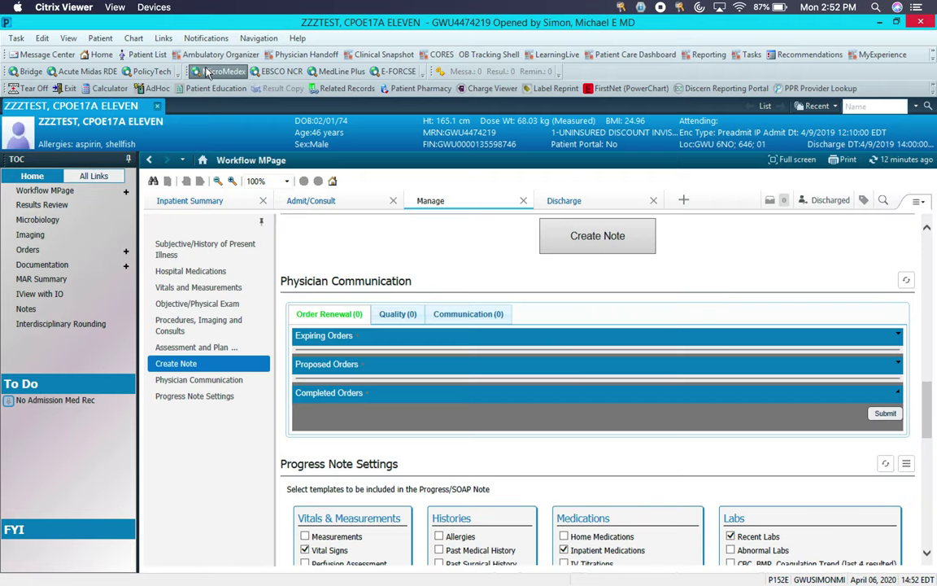
# - Open the CORES team patient list showing three test patients
pyautogui.click(427, 56)
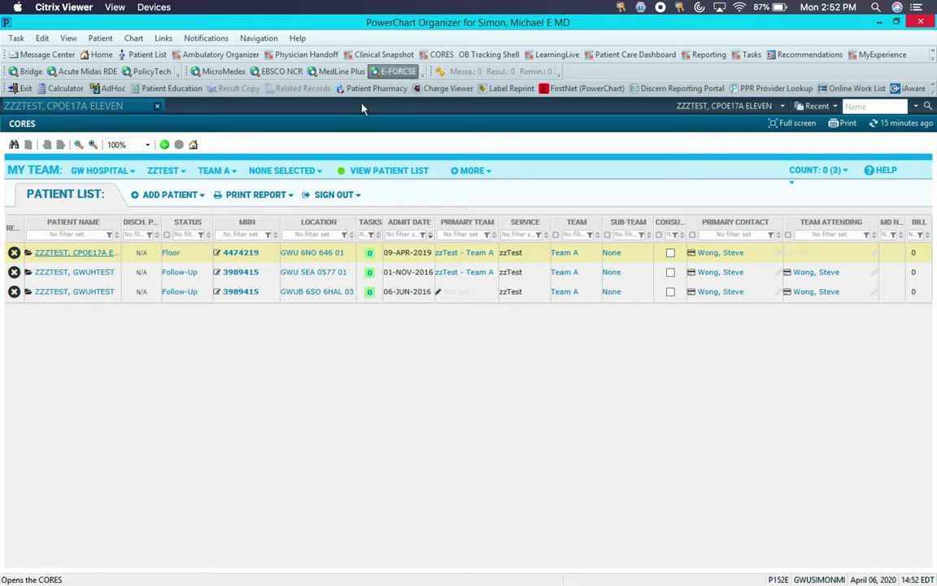